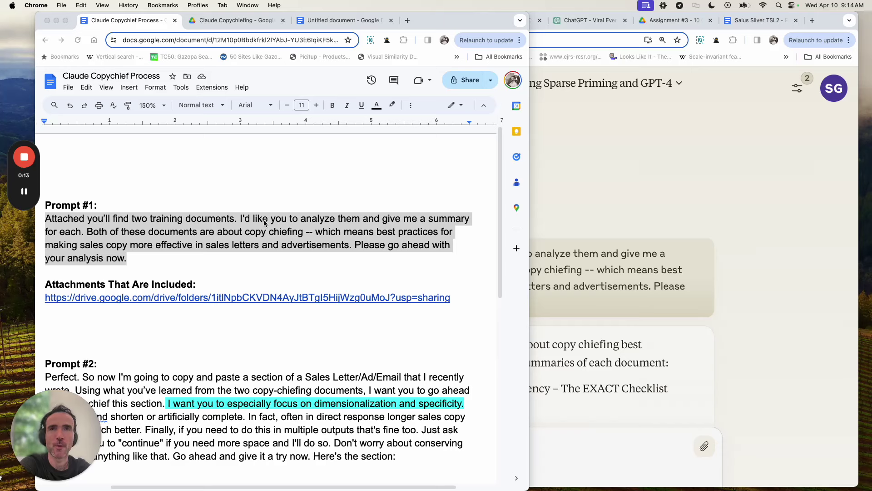
# Step: Clear the partial selection in the Prompt #1 paragraph of the Copychief Process document
pyautogui.click(205, 232)
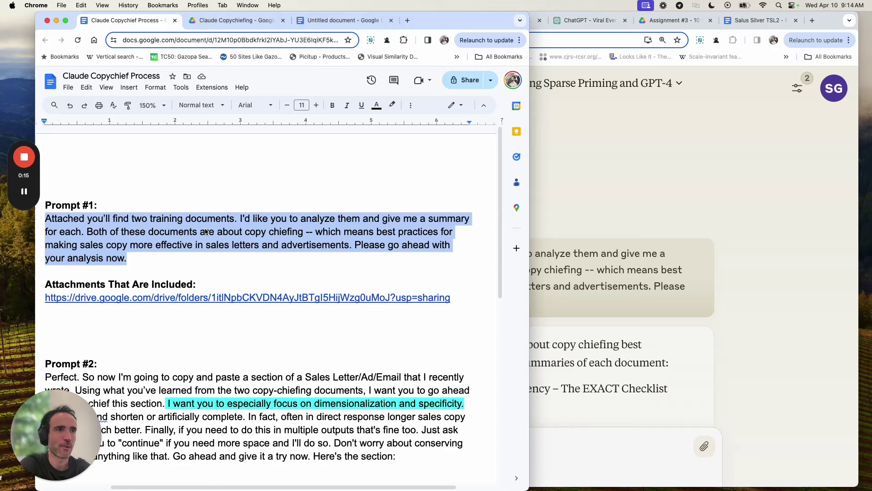
pyautogui.click(170, 244)
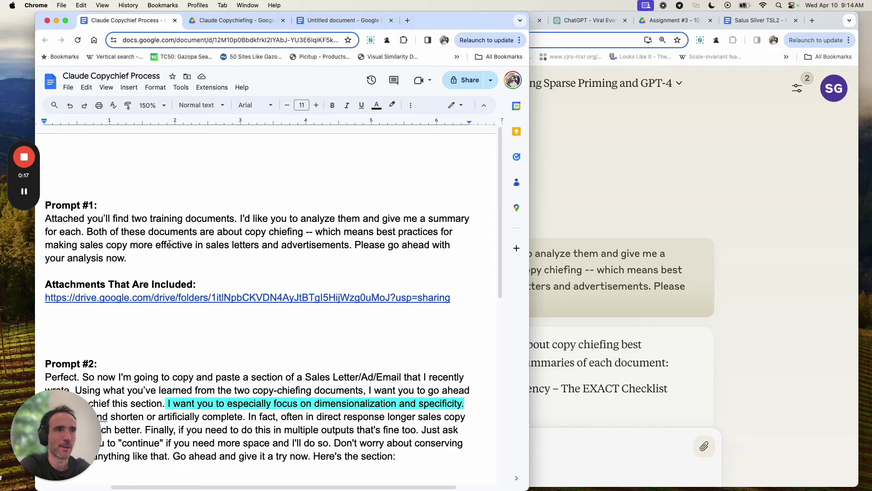
pyautogui.moveTo(129, 258); pyautogui.dragTo(70, 232)
pyautogui.scroll(-5, 136, 273)
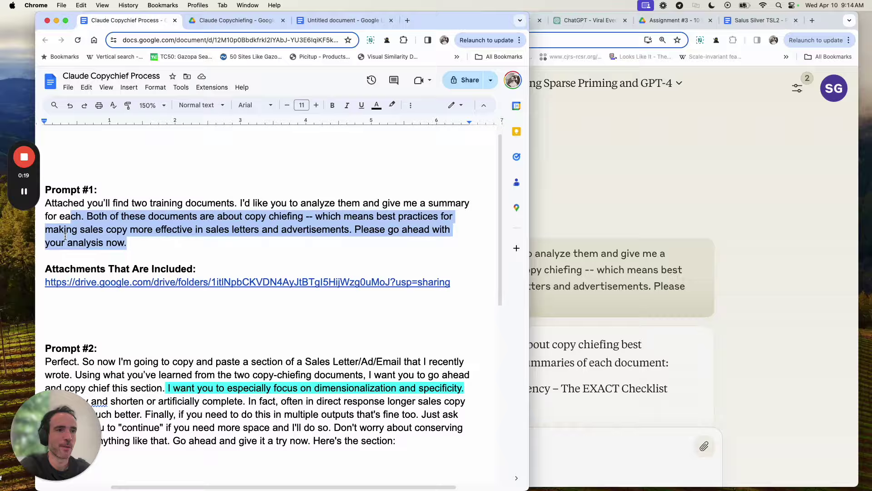
pyautogui.scroll(5, 150, 290)
pyautogui.scroll(-4, 157, 303)
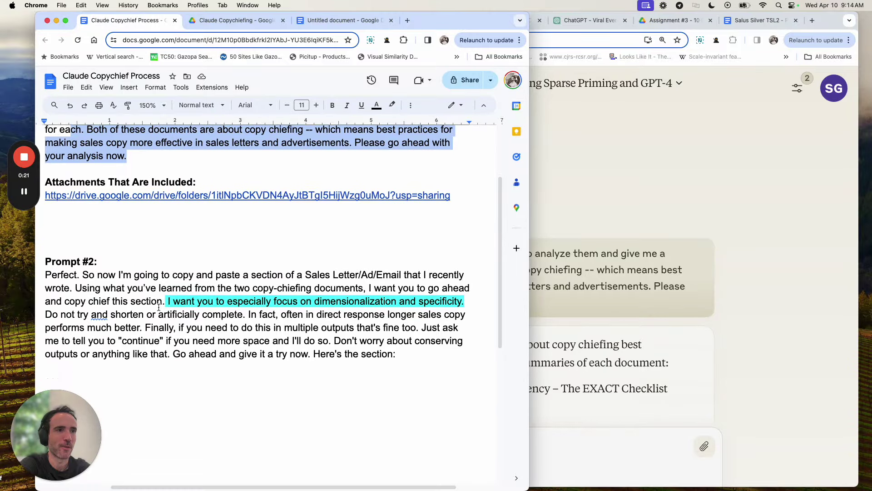
pyautogui.scroll(4, 150, 273)
pyautogui.click(152, 243)
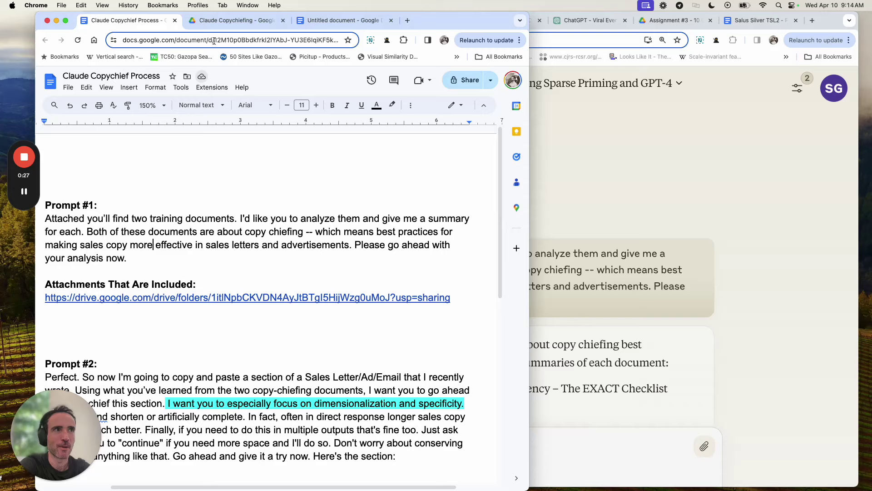
# Step: Preview the Behind the Scenes checklist PDF in the Claude Copychiefing Drive folder
pyautogui.click(236, 20)
pyautogui.scroll(-2, 278, 223)
pyautogui.scroll(2, 279, 223)
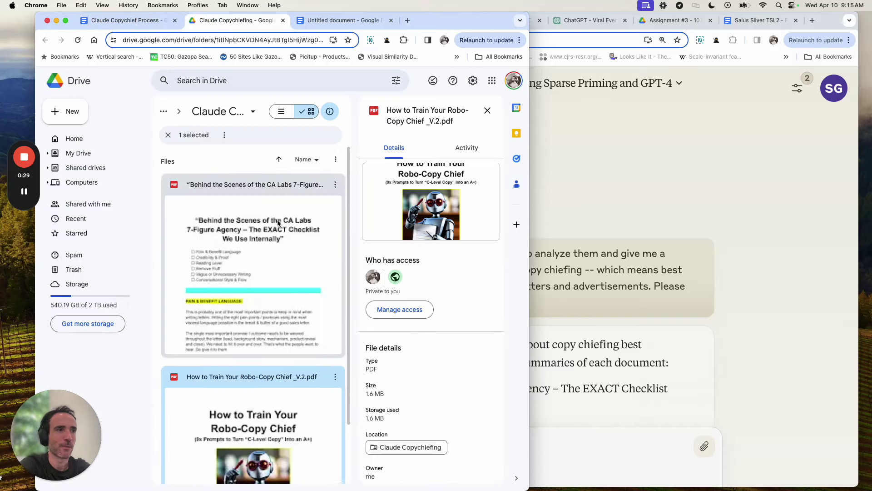
pyautogui.click(278, 222)
pyautogui.doubleClick(278, 221)
pyautogui.scroll(-20, 343, 212)
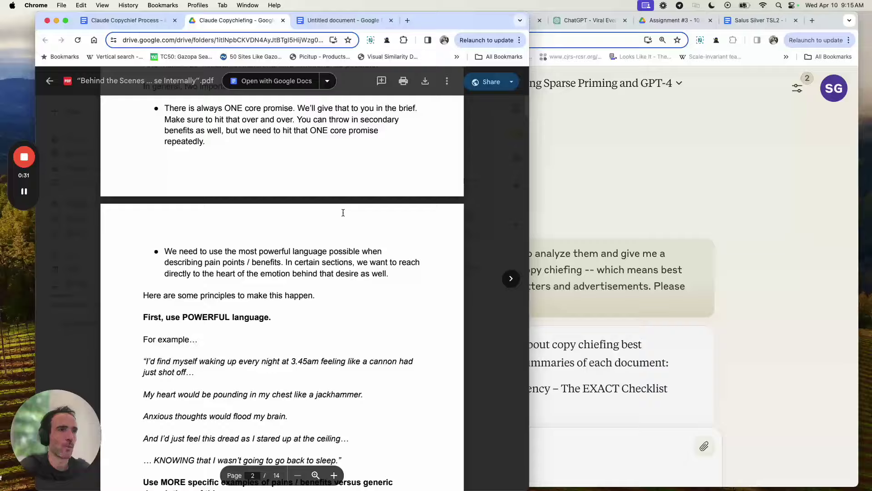
pyautogui.scroll(-20, 343, 212)
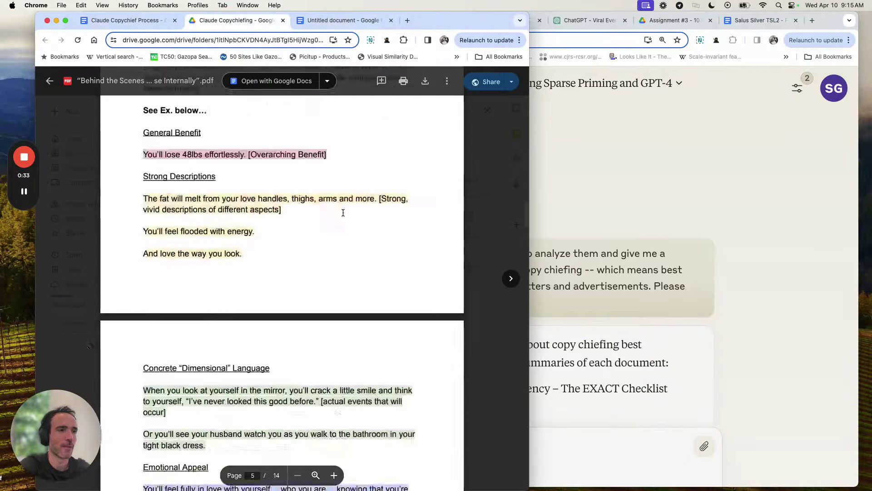
pyautogui.scroll(-20, 343, 212)
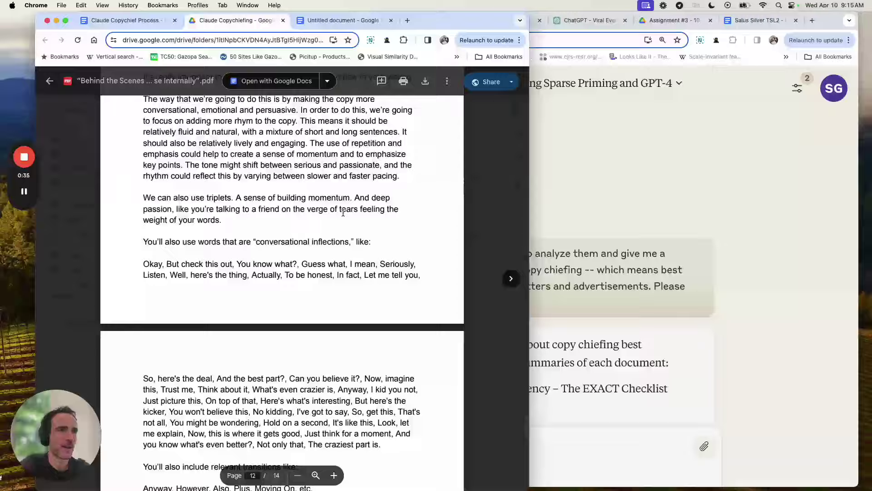
pyautogui.click(482, 323)
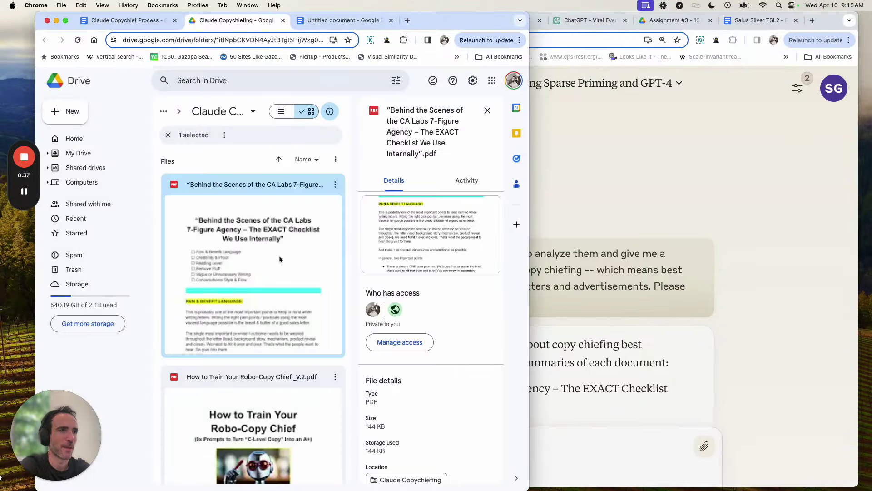
# Step: Preview the Robo-Copy Chief guide PDF, then close the preview
pyautogui.scroll(-2, 286, 291)
pyautogui.doubleClick(276, 319)
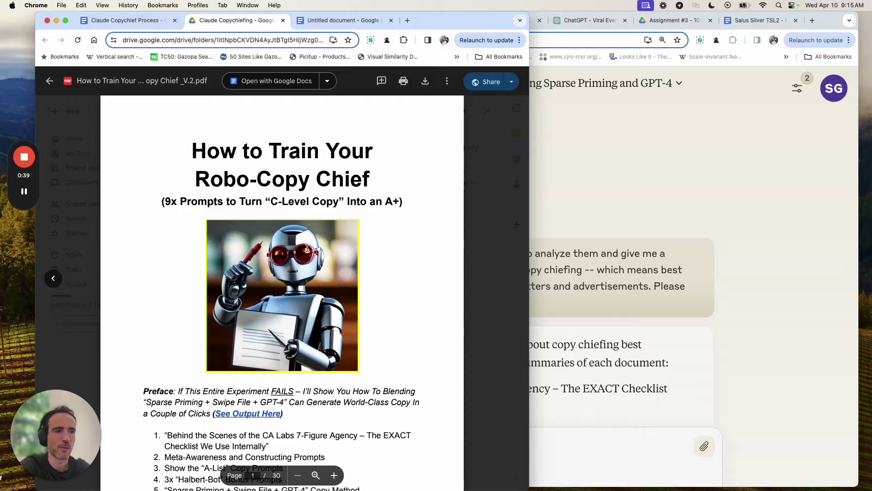
pyautogui.scroll(-3, 307, 248)
pyautogui.scroll(-20, 307, 248)
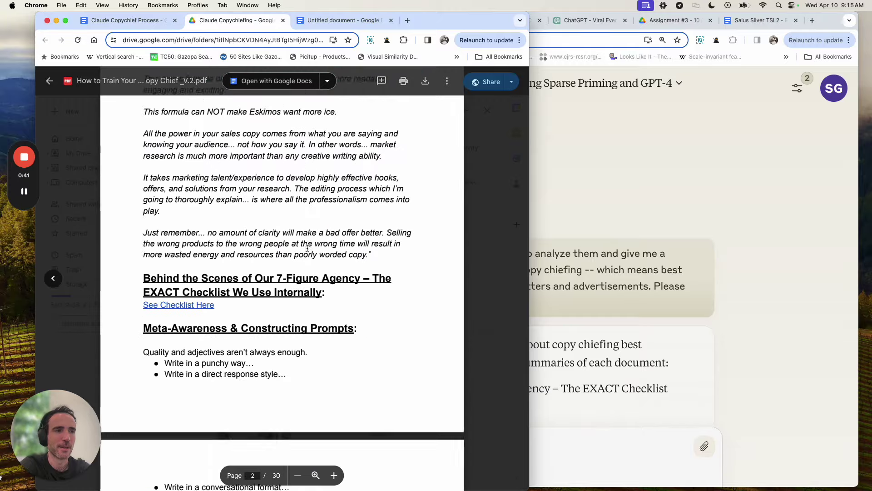
pyautogui.scroll(-10, 307, 248)
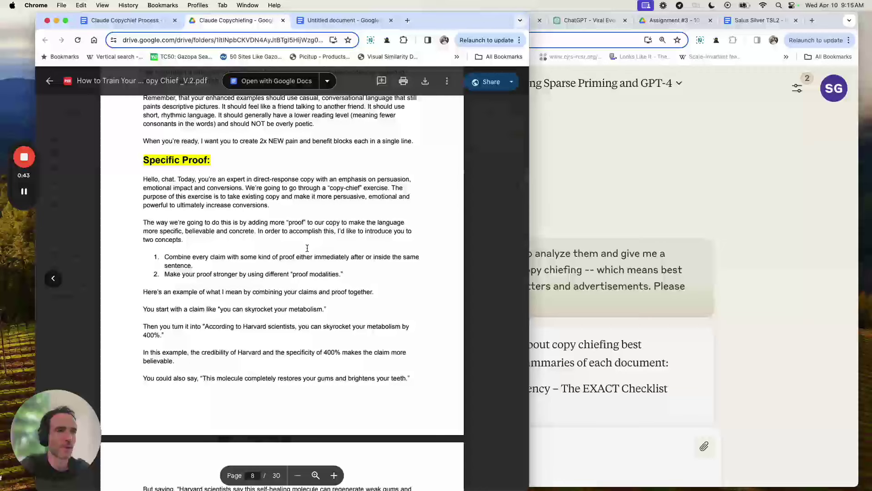
pyautogui.click(493, 342)
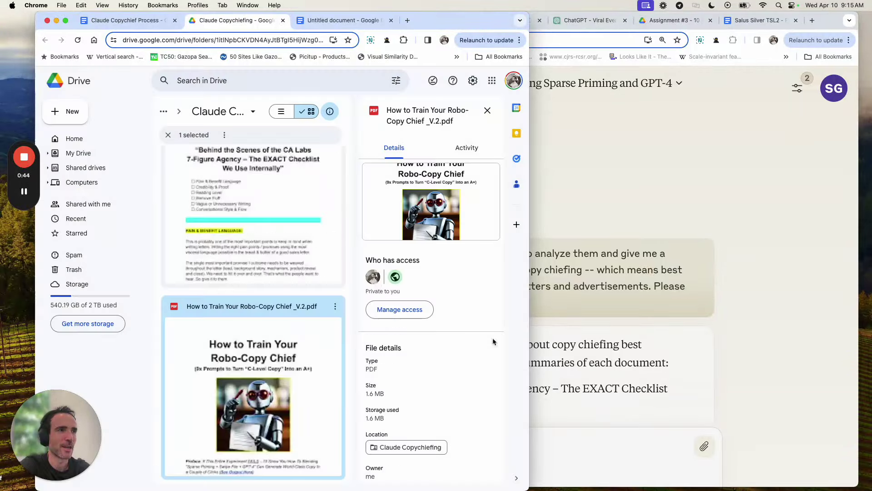
# Step: Return to the Claude Copychief Process document and reread Prompt #1
pyautogui.click(150, 26)
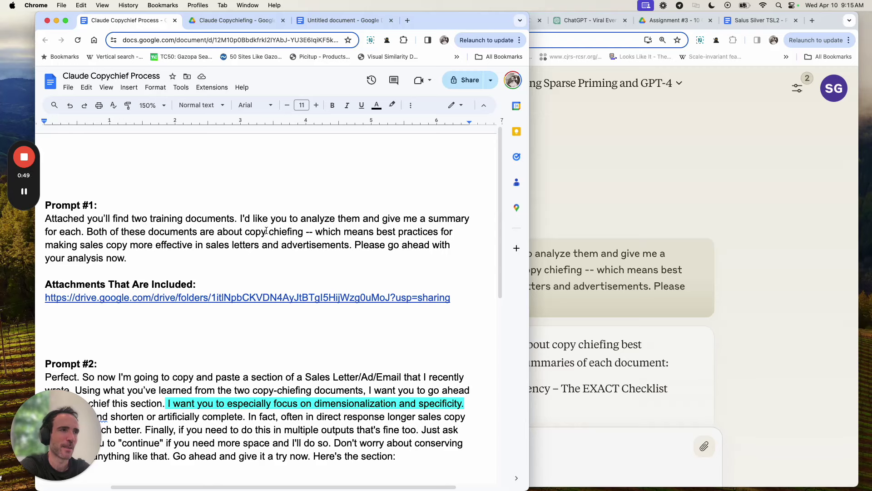
pyautogui.scroll(-1, 270, 220)
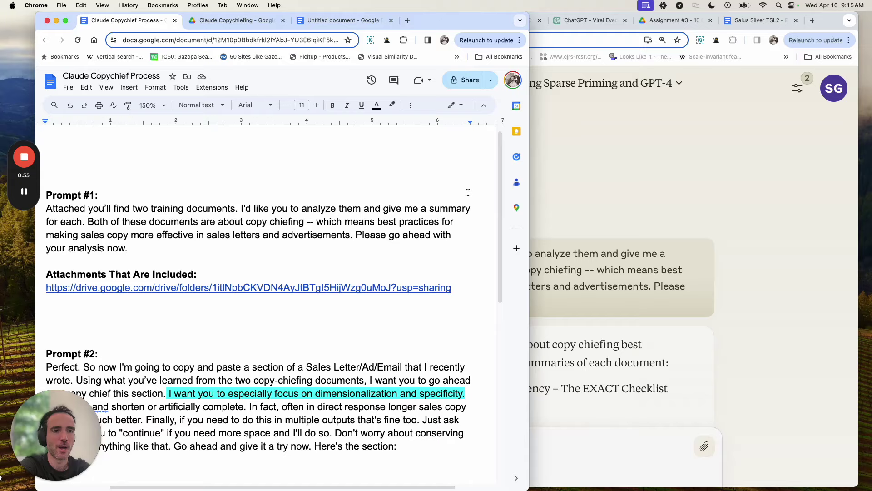
# Step: In the Claude chat, mark the Document 1 heading and read its summary
pyautogui.click(650, 189)
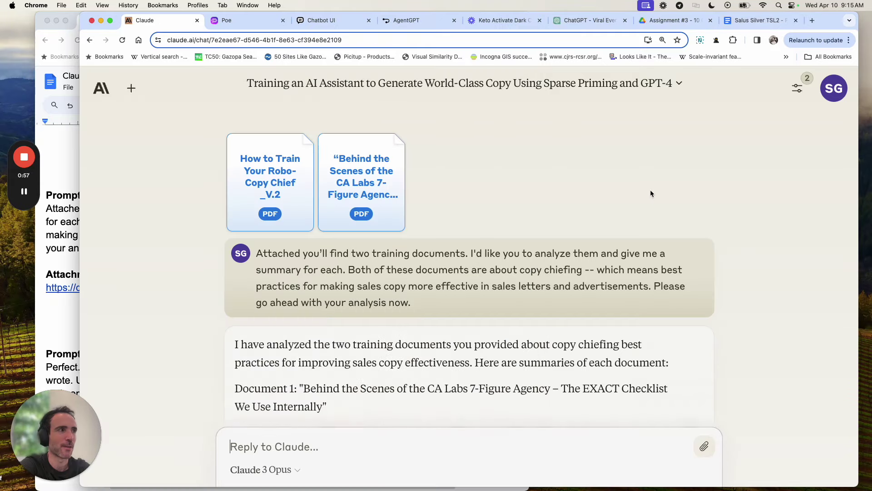
pyautogui.scroll(-5, 537, 207)
pyautogui.tripleClick(537, 205)
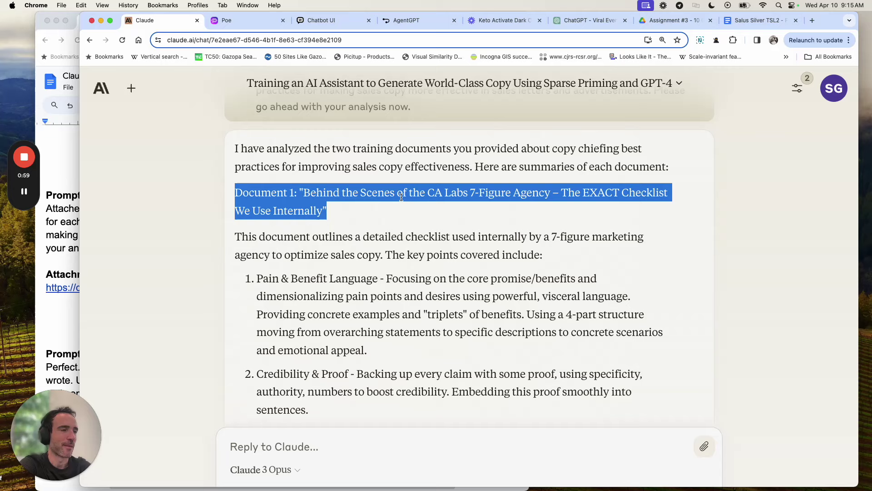
pyautogui.scroll(-3, 402, 197)
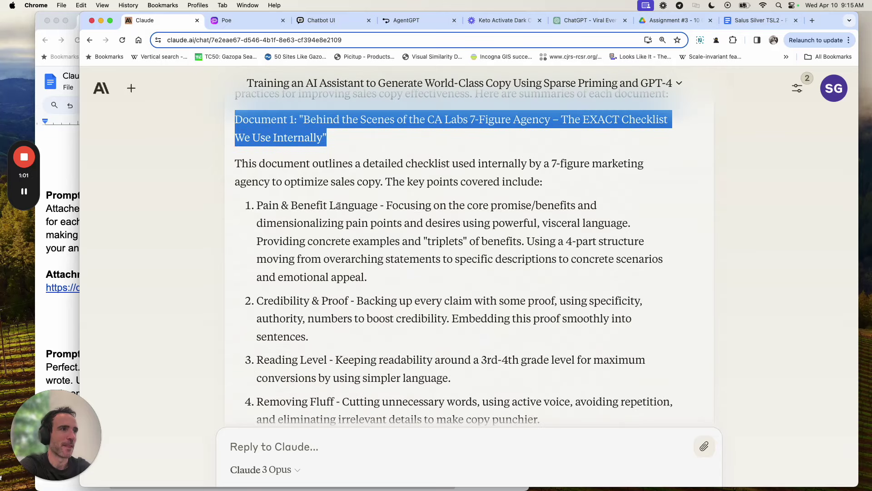
pyautogui.scroll(-1, 378, 209)
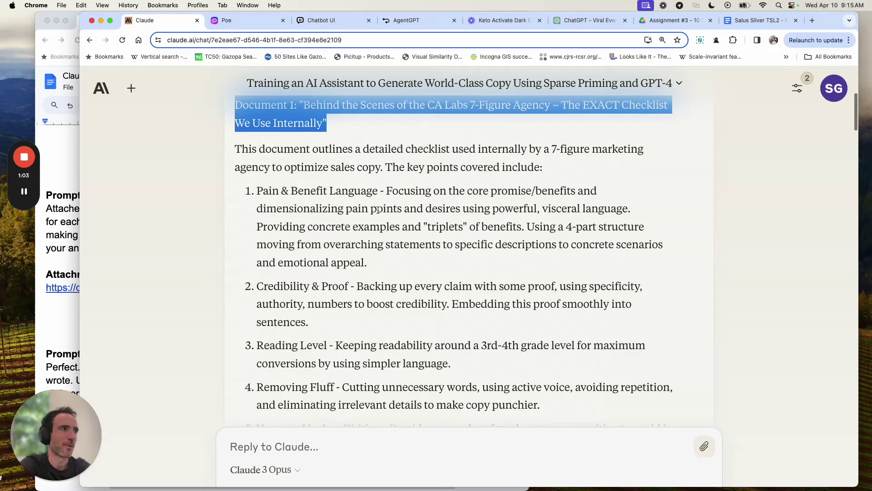
pyautogui.scroll(-1, 377, 210)
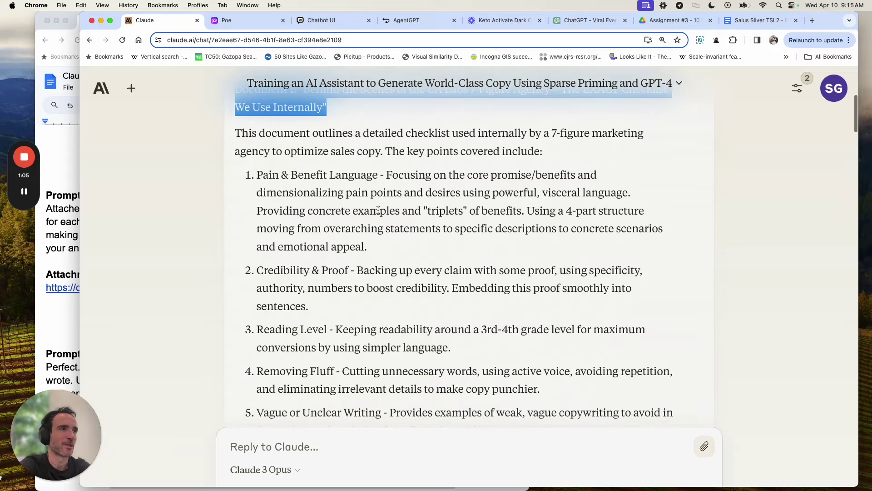
pyautogui.scroll(-5, 378, 209)
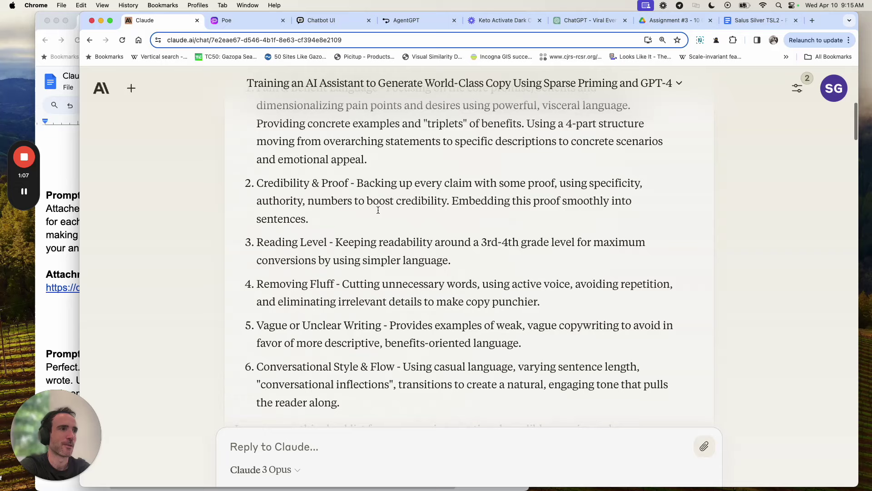
# Step: Read the second training document's summary, then return to the Google Doc
pyautogui.scroll(-6, 378, 209)
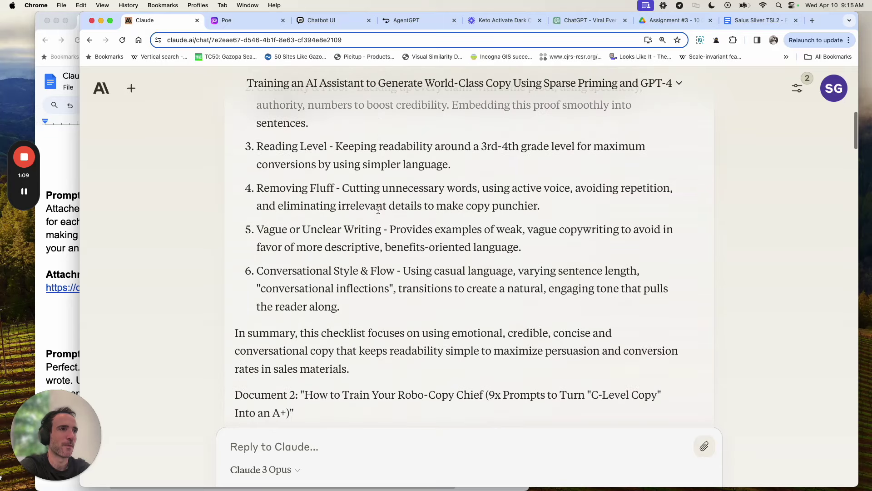
pyautogui.scroll(-2, 378, 209)
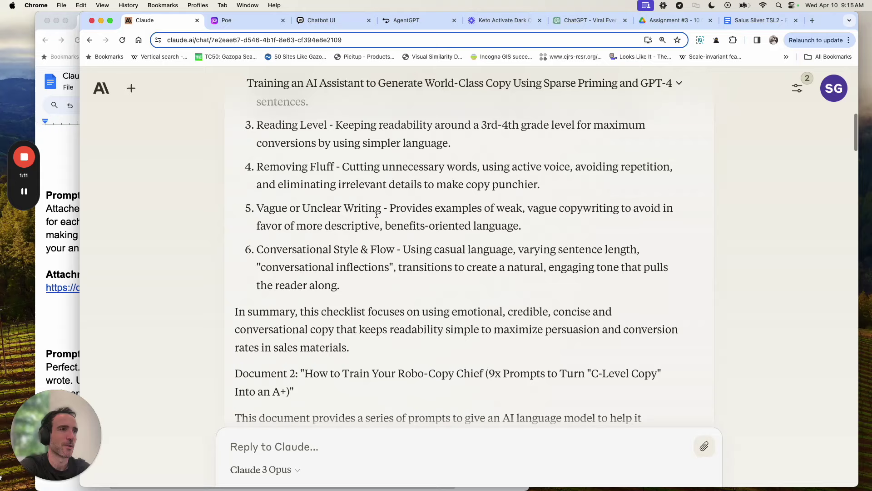
pyautogui.scroll(-4, 373, 257)
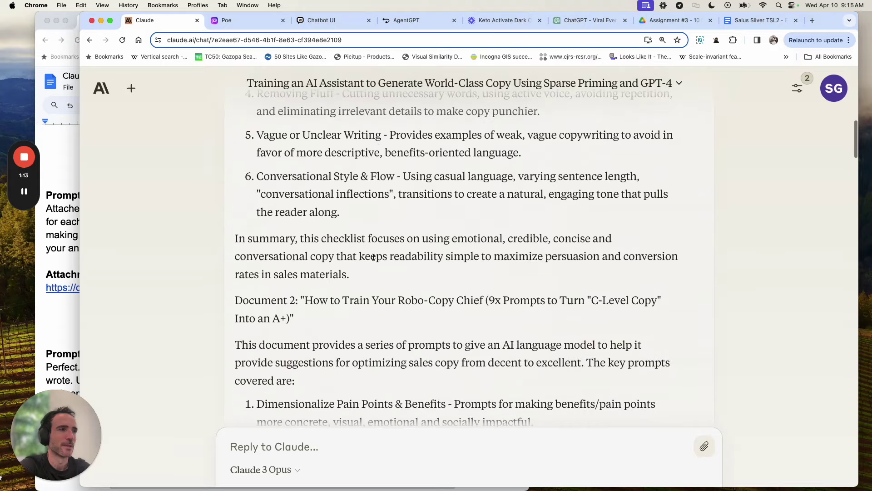
pyautogui.scroll(-12, 373, 257)
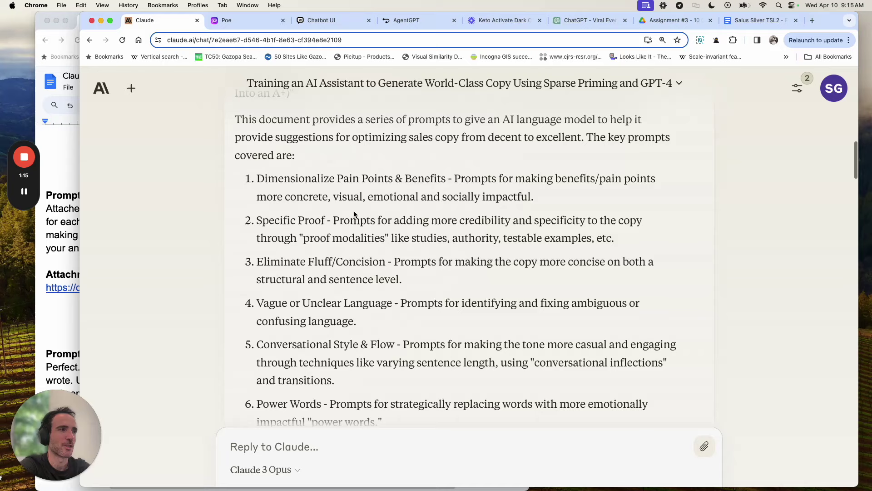
pyautogui.scroll(-8, 355, 214)
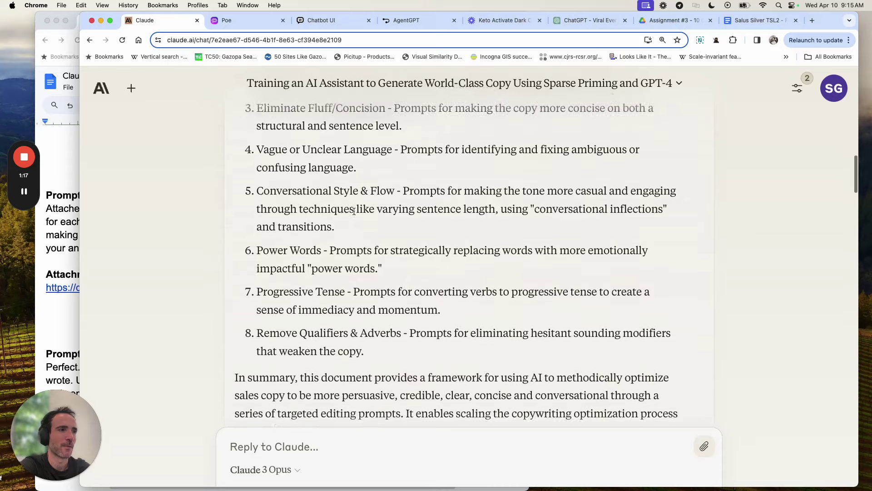
pyautogui.scroll(-8, 354, 211)
pyautogui.scroll(4, 372, 198)
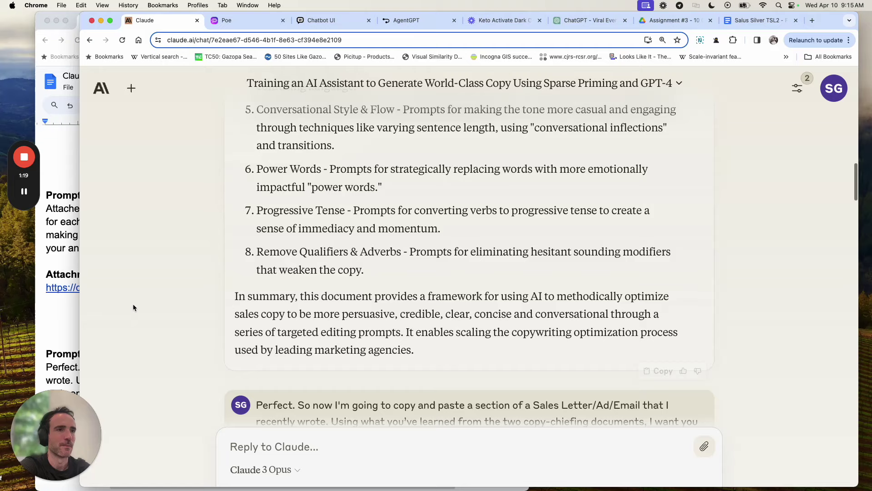
pyautogui.click(77, 330)
# Step: Place the caret in Prompt #2's cyan-highlighted specificity sentence
pyautogui.scroll(-5, 179, 307)
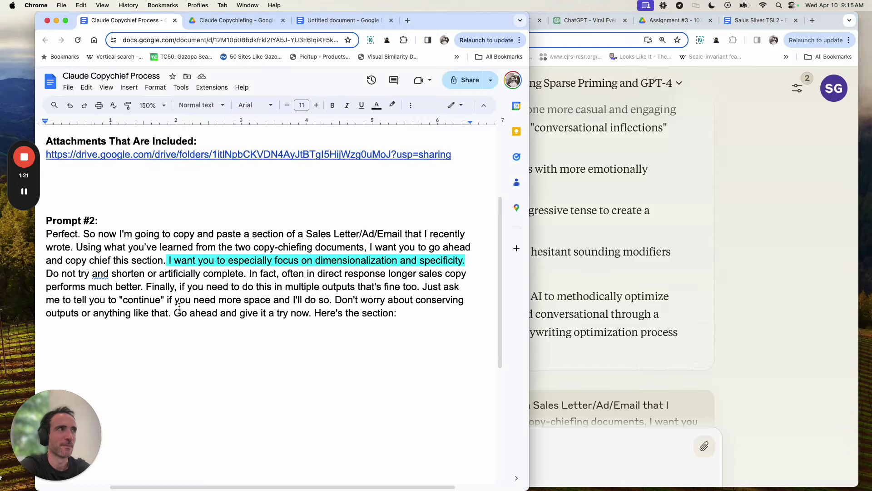
pyautogui.click(206, 262)
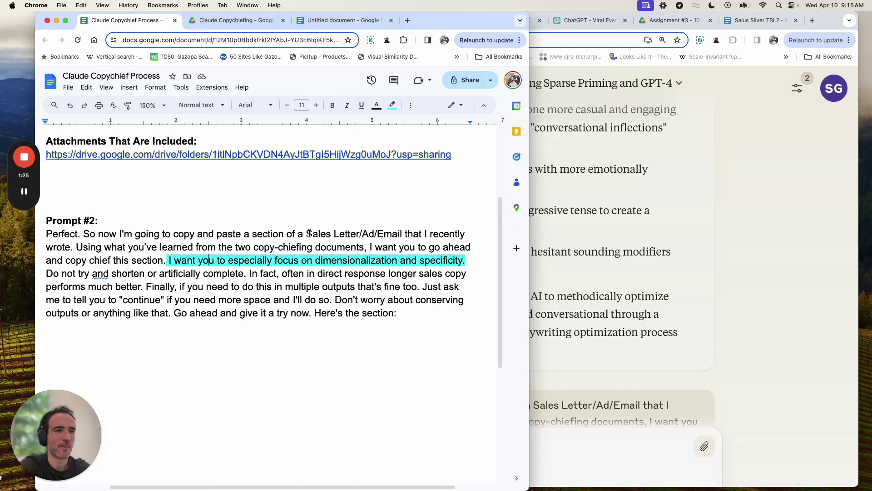
pyautogui.click(324, 260)
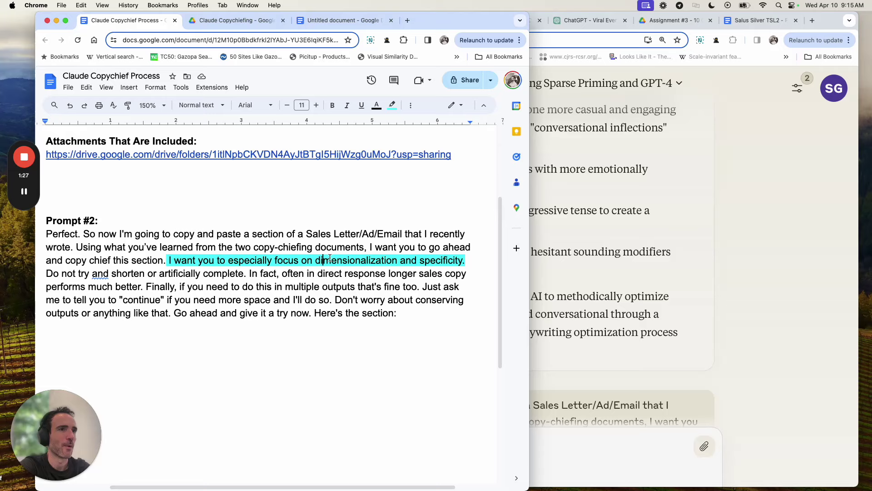
# Step: Bring up sharing settings for the Salus Silver TSL2 - Formatted letter
pyautogui.click(746, 20)
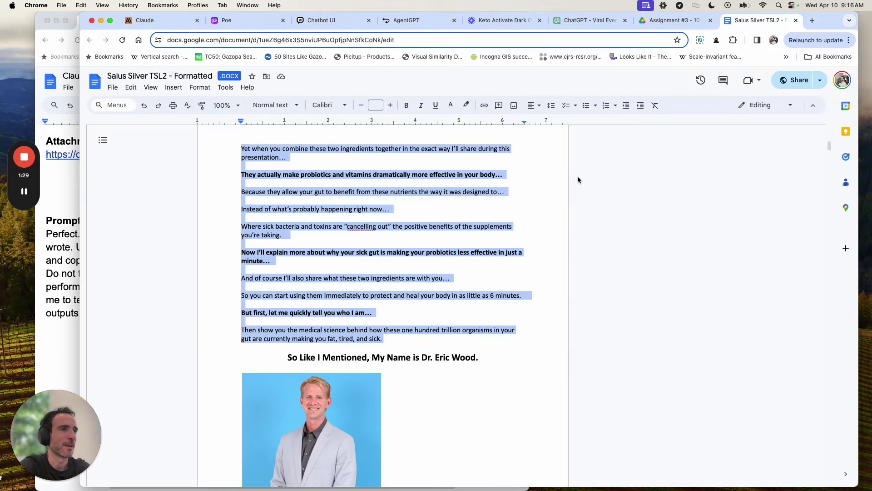
pyautogui.scroll(5, 578, 179)
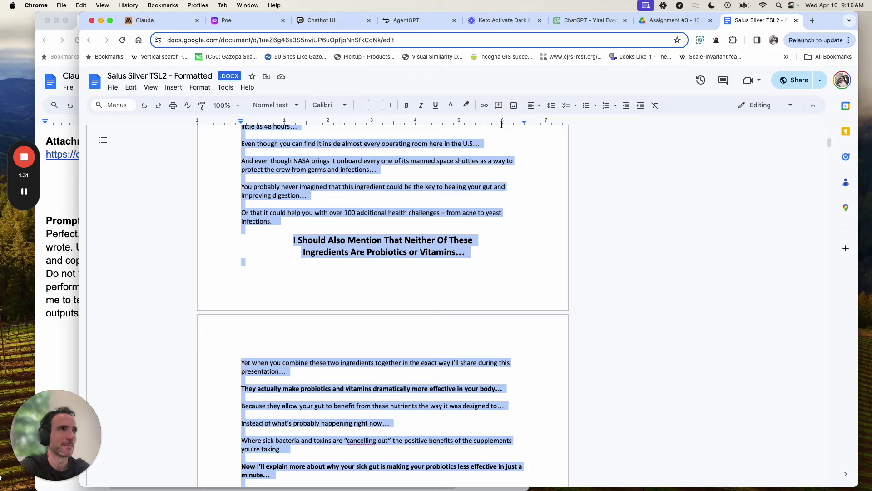
pyautogui.click(781, 88)
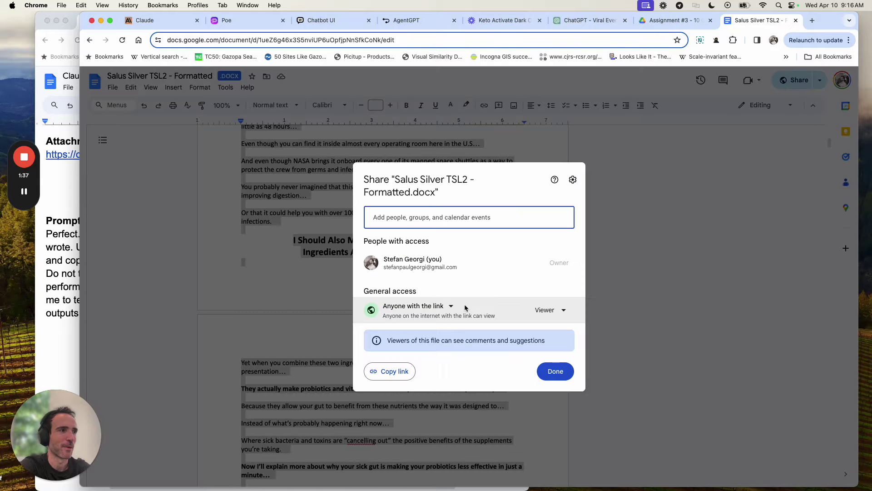
# Step: Change the letter's General access from anyone-with-link to Restricted, removing link access for this file
pyautogui.click(450, 306)
pyautogui.click(535, 311)
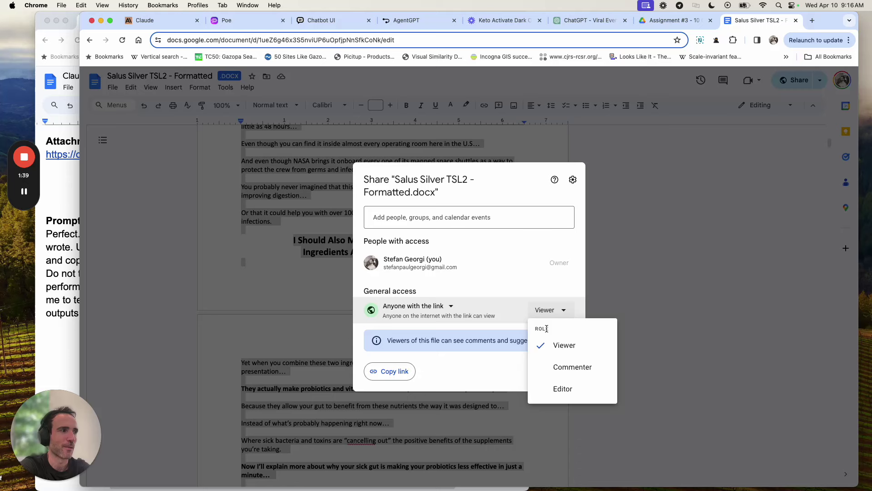
pyautogui.click(420, 306)
pyautogui.click(422, 325)
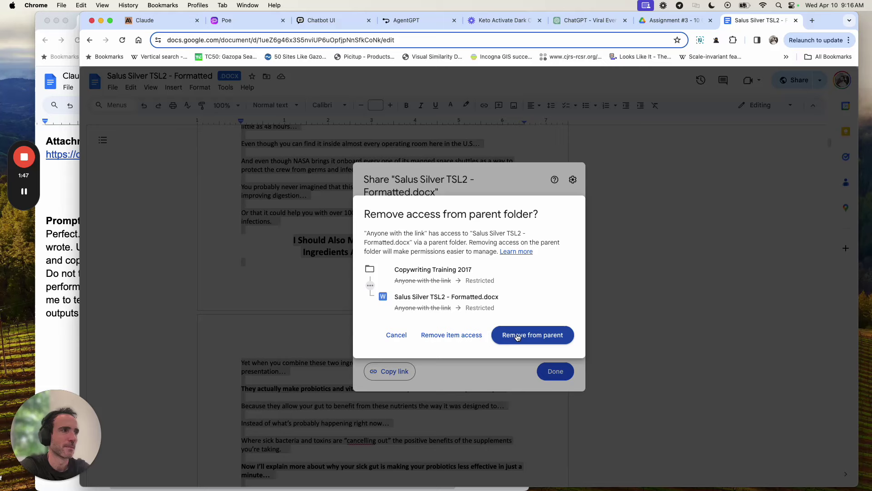
pyautogui.click(465, 335)
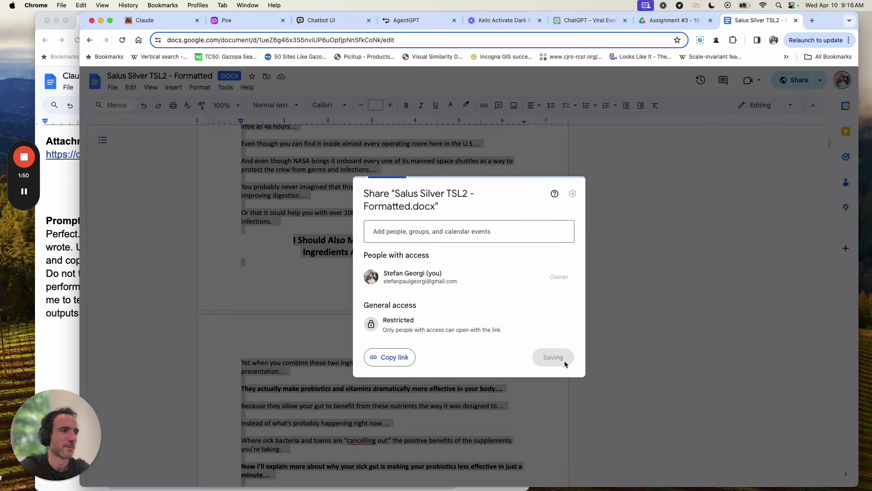
pyautogui.click(697, 304)
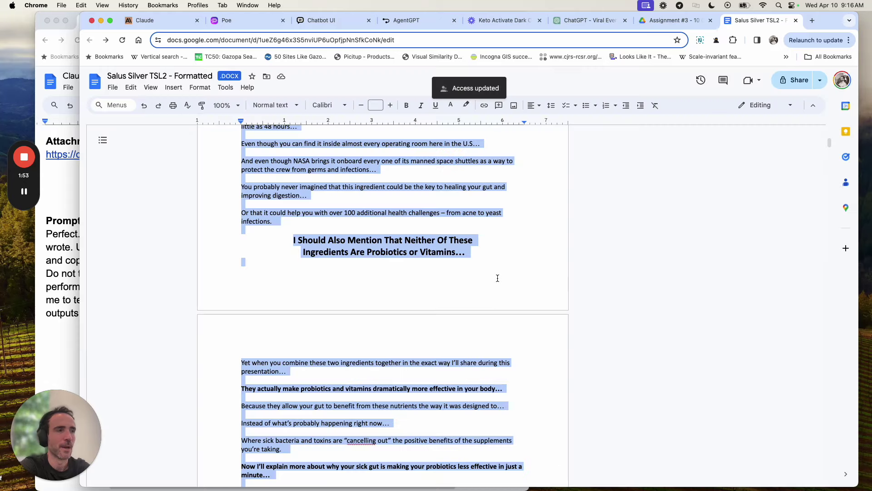
# Step: Set the Salus Silver letter's zoom to 150%
pyautogui.scroll(20, 497, 278)
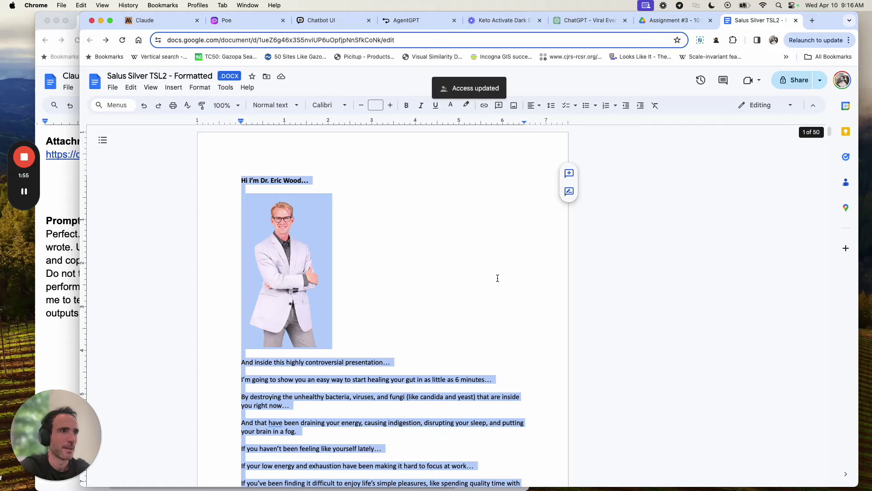
pyautogui.click(498, 278)
pyautogui.click(224, 105)
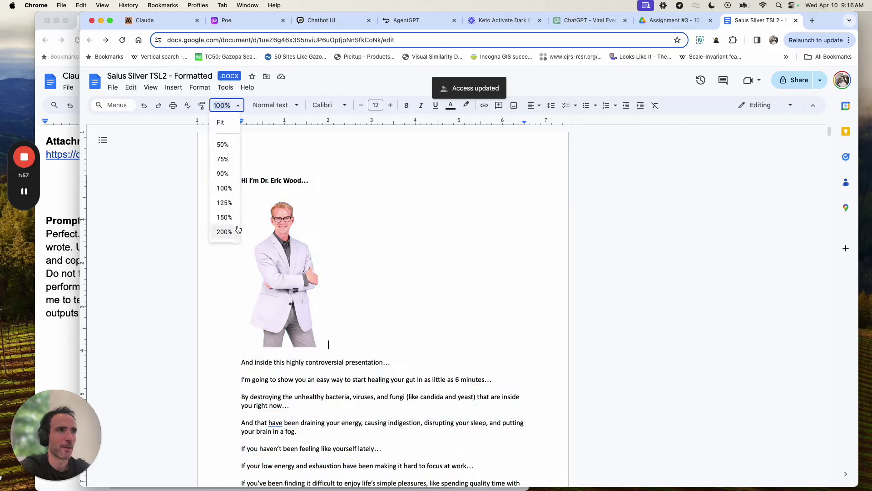
pyautogui.click(227, 217)
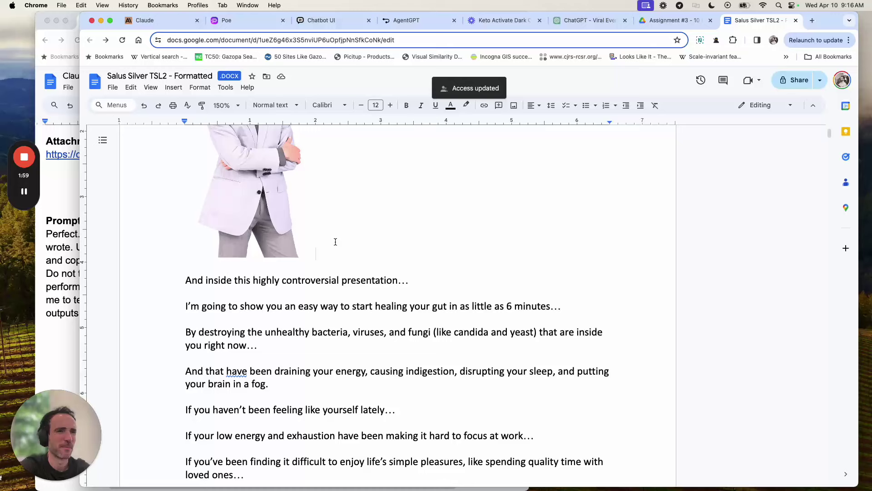
# Step: Read down the letter's opening lead from the two-ingredient gut-healing headline
pyautogui.scroll(5, 335, 241)
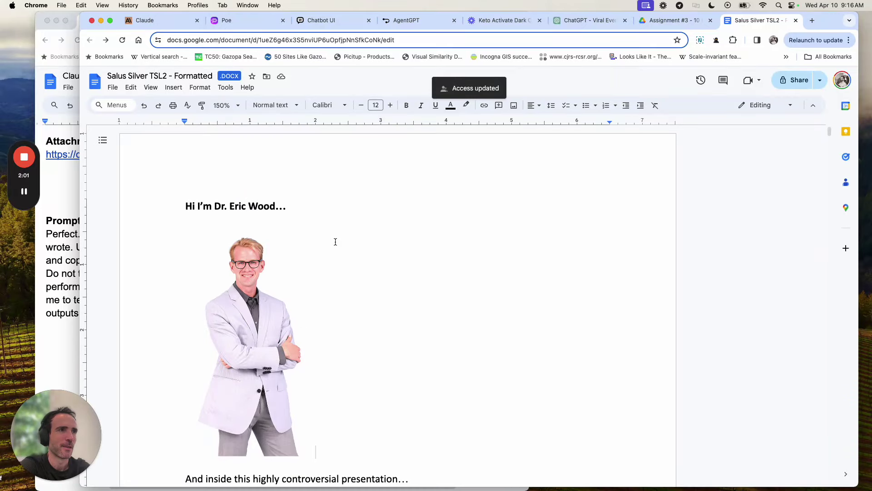
pyautogui.scroll(-6, 335, 241)
pyautogui.scroll(2, 270, 249)
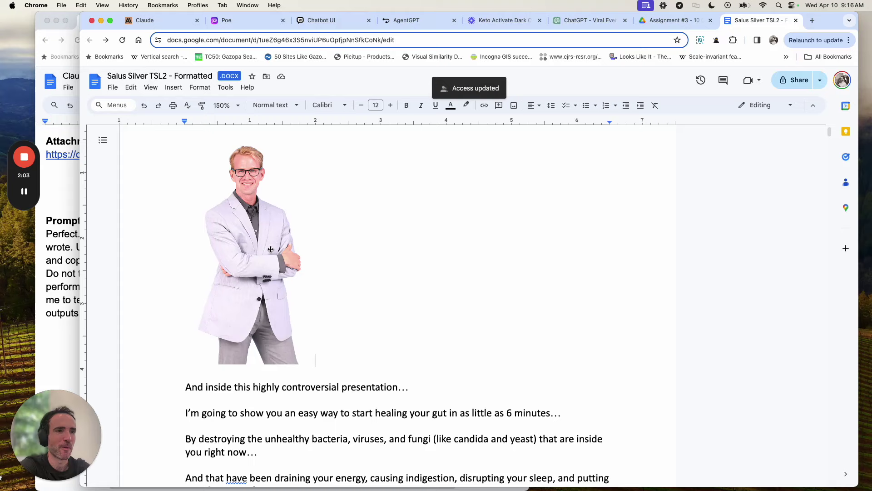
pyautogui.scroll(-5, 373, 241)
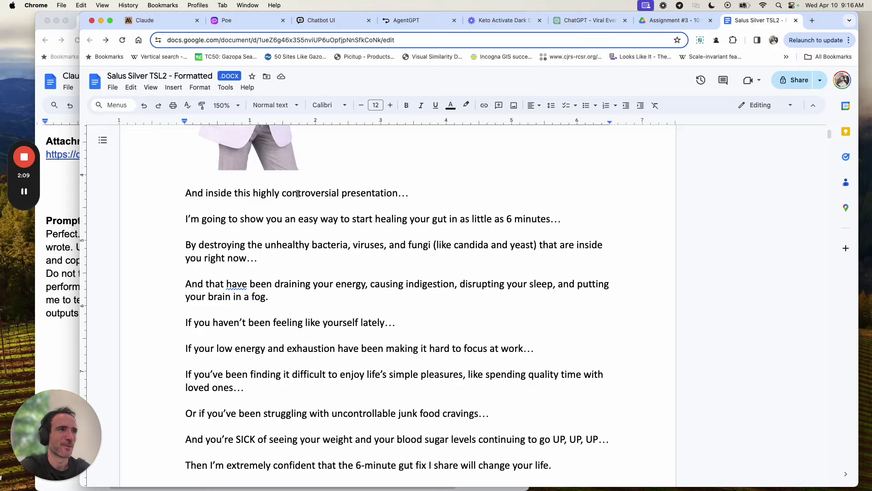
pyautogui.scroll(-2, 298, 192)
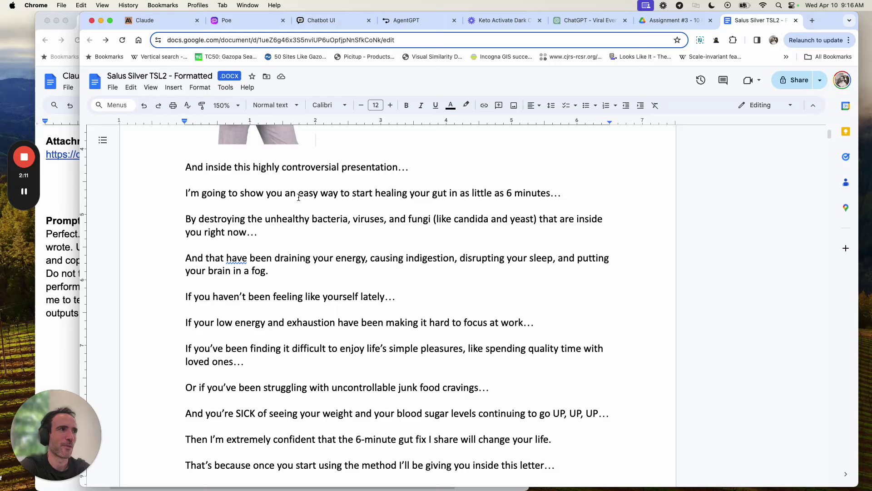
pyautogui.scroll(-1, 299, 184)
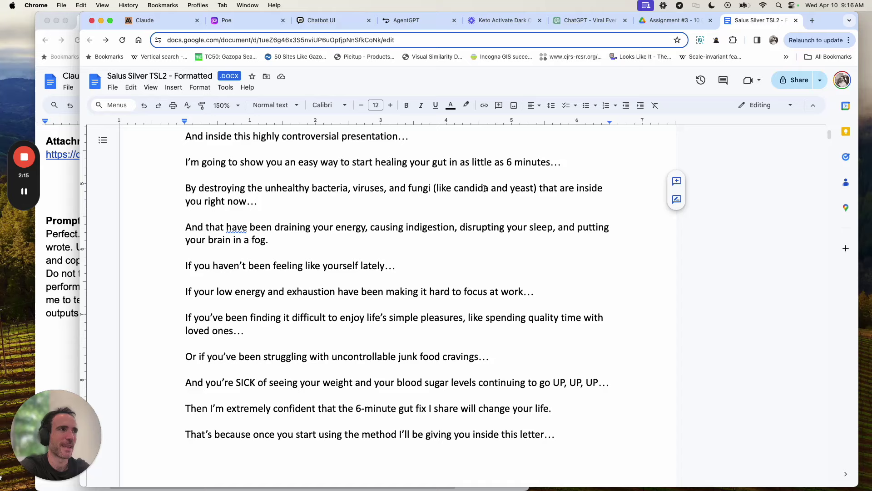
pyautogui.scroll(-1, 332, 194)
pyautogui.scroll(-1, 332, 194)
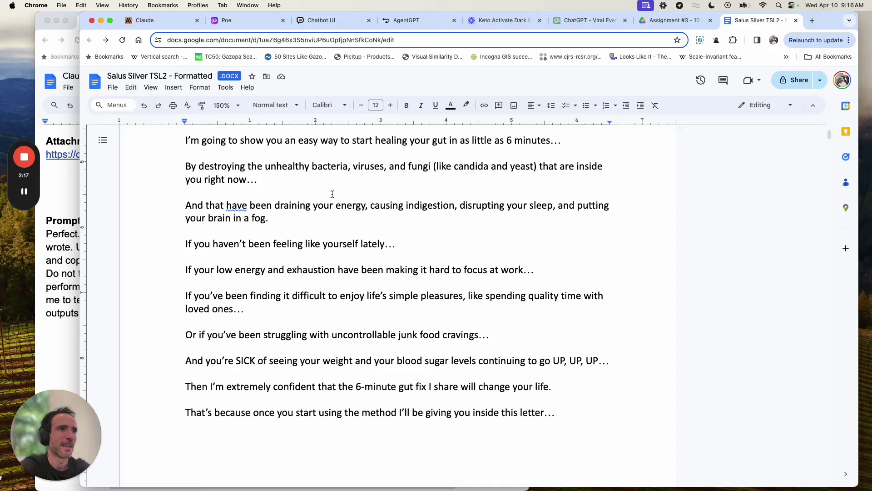
pyautogui.scroll(-1, 333, 200)
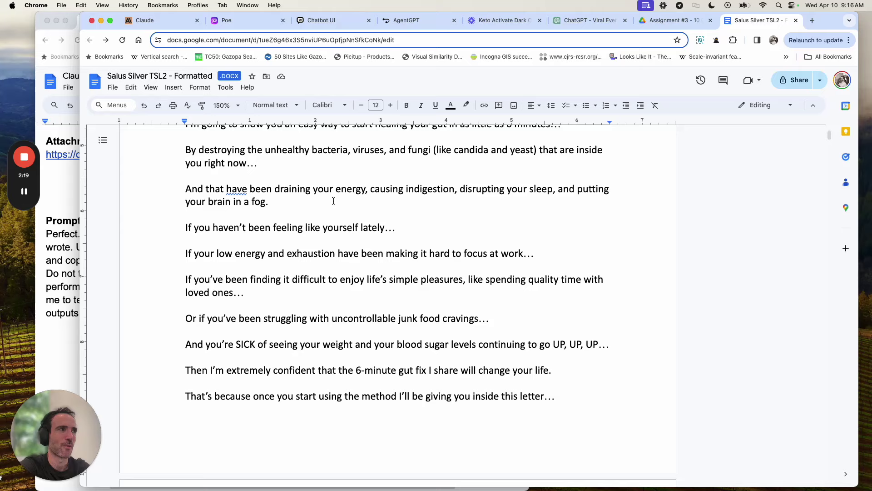
pyautogui.scroll(-2, 333, 200)
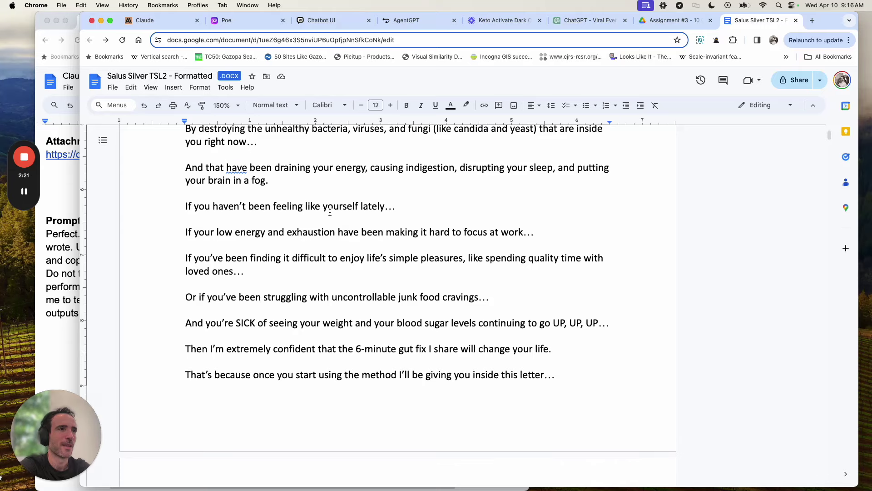
pyautogui.scroll(-3, 329, 212)
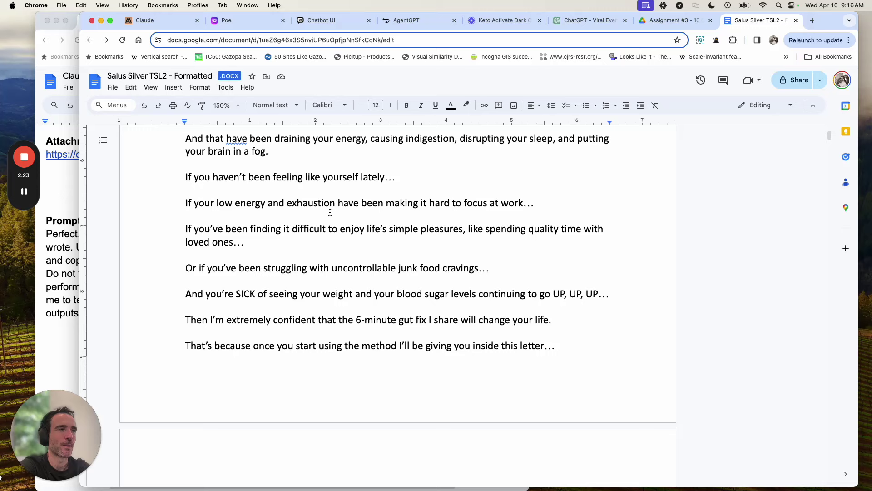
pyautogui.scroll(-1, 329, 212)
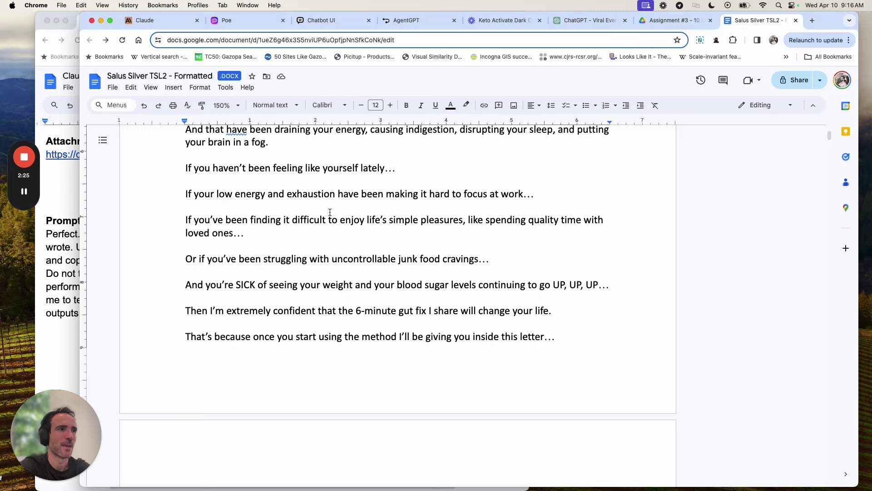
pyautogui.scroll(-1, 330, 212)
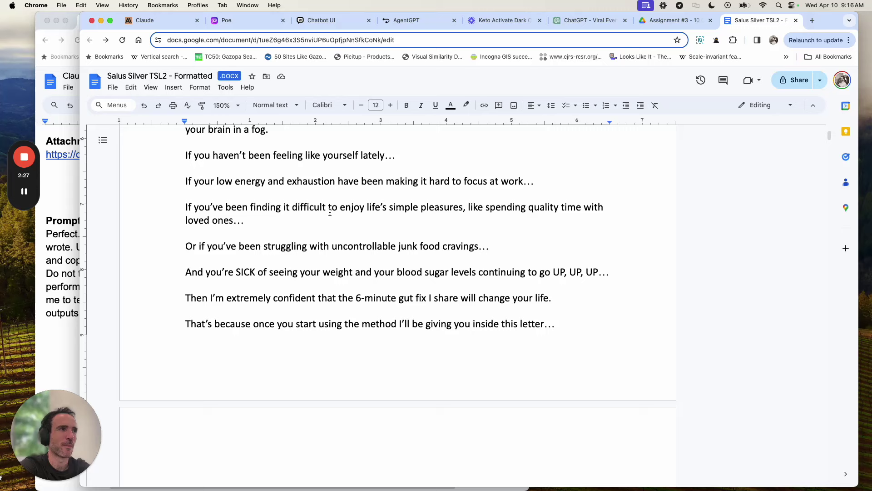
pyautogui.scroll(-2, 330, 212)
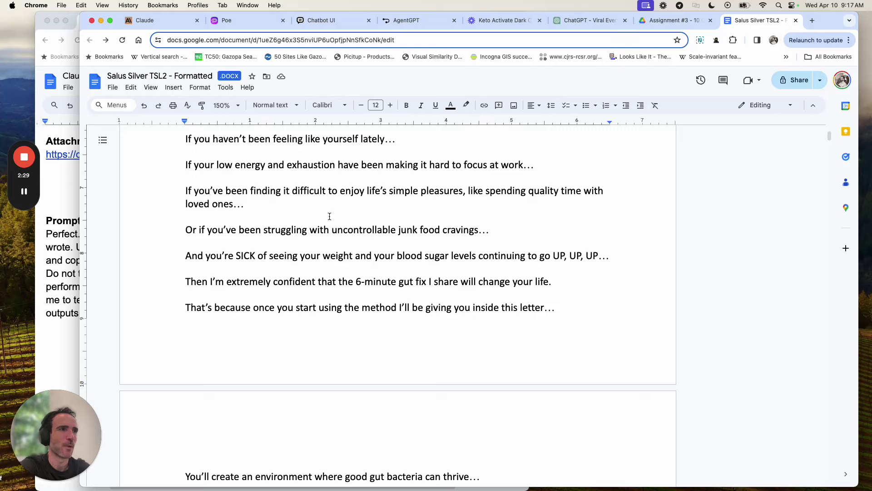
pyautogui.scroll(-1, 330, 216)
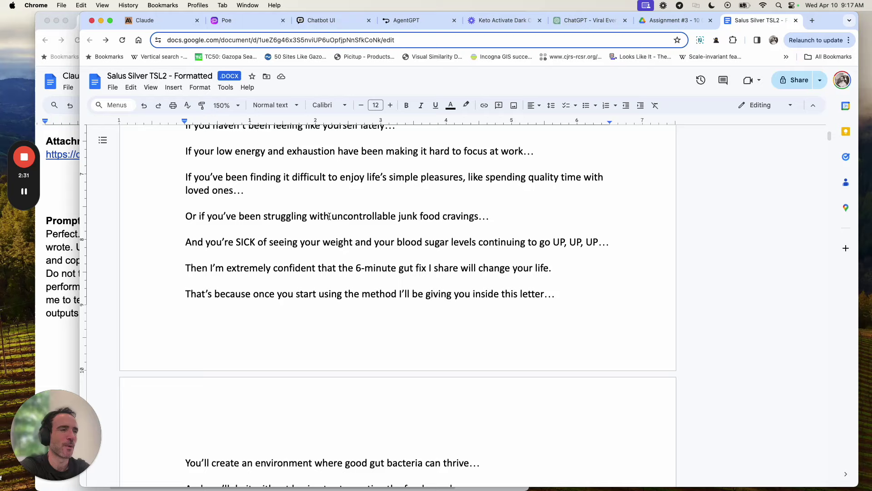
pyautogui.scroll(-1, 330, 216)
pyautogui.scroll(-2, 373, 206)
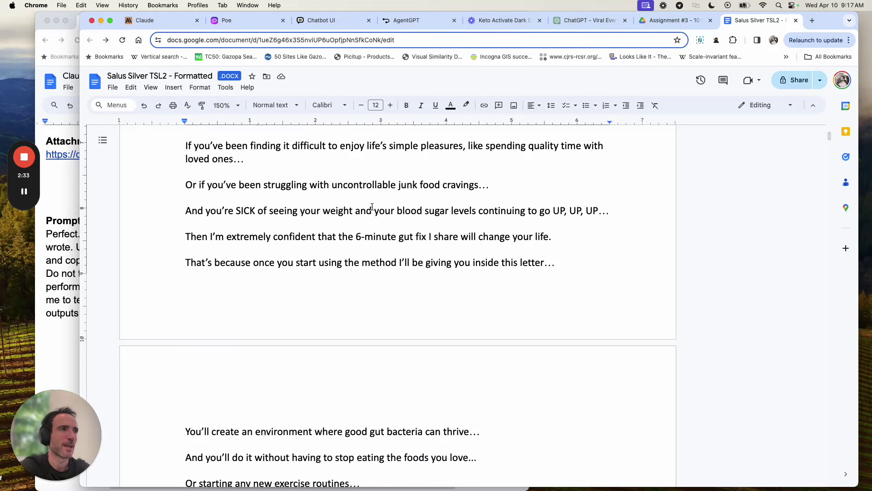
pyautogui.scroll(-1, 372, 207)
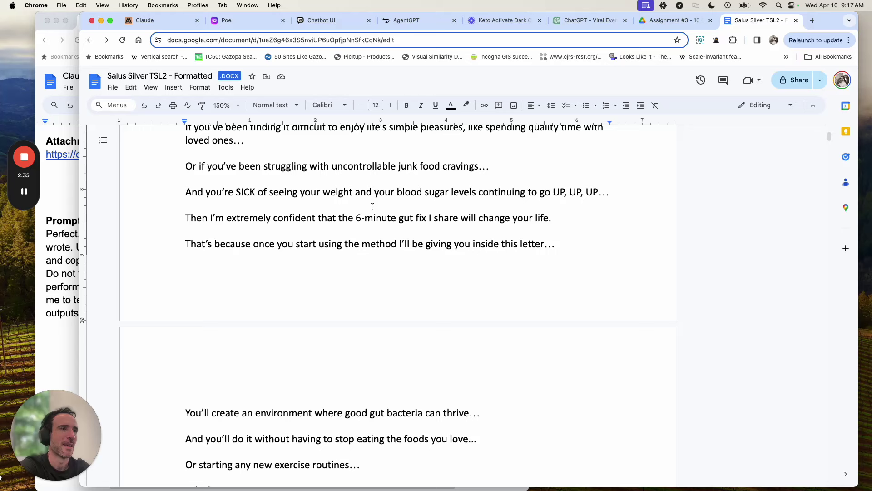
pyautogui.scroll(-1, 373, 207)
pyautogui.scroll(-1, 372, 207)
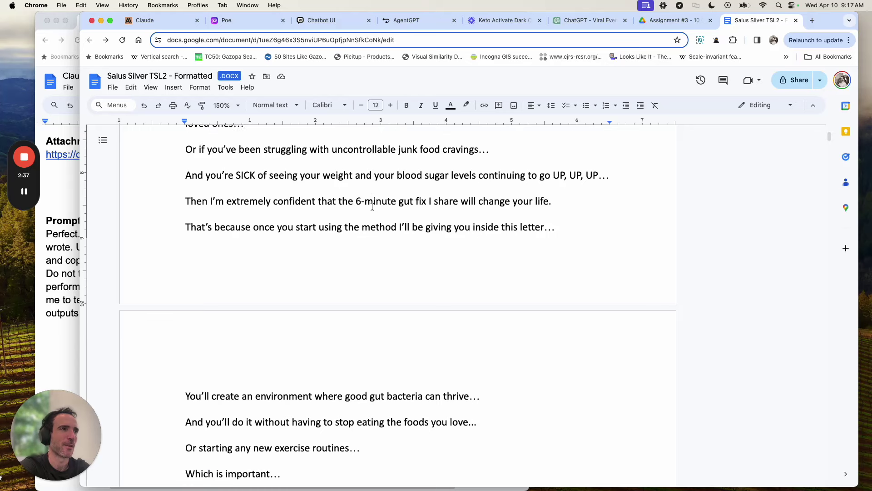
pyautogui.scroll(-4, 372, 207)
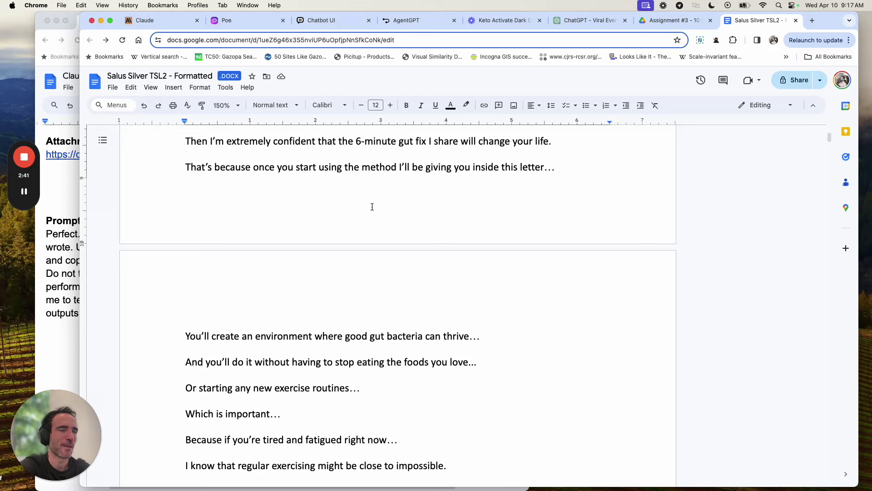
pyautogui.scroll(-4, 372, 207)
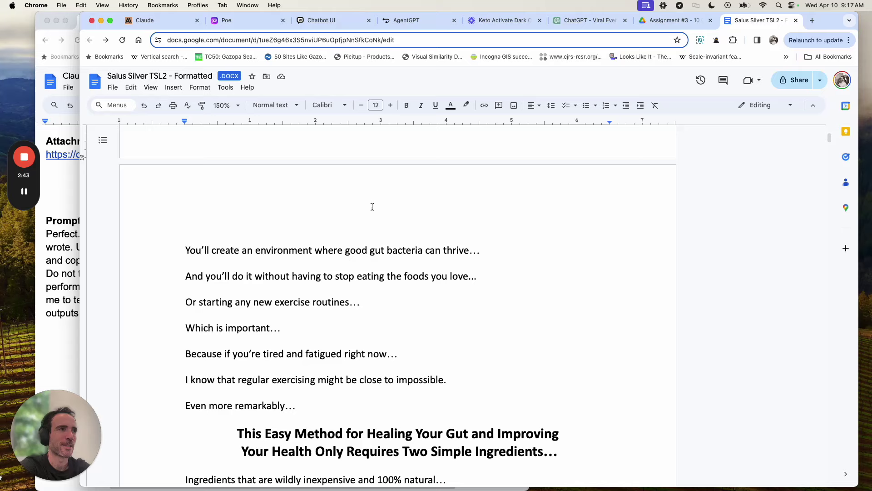
# Step: Read the lead from 'You'll create an environment…' down to the 'So Like I Mentioned…' heading
pyautogui.scroll(-1, 372, 206)
pyautogui.scroll(-2, 372, 206)
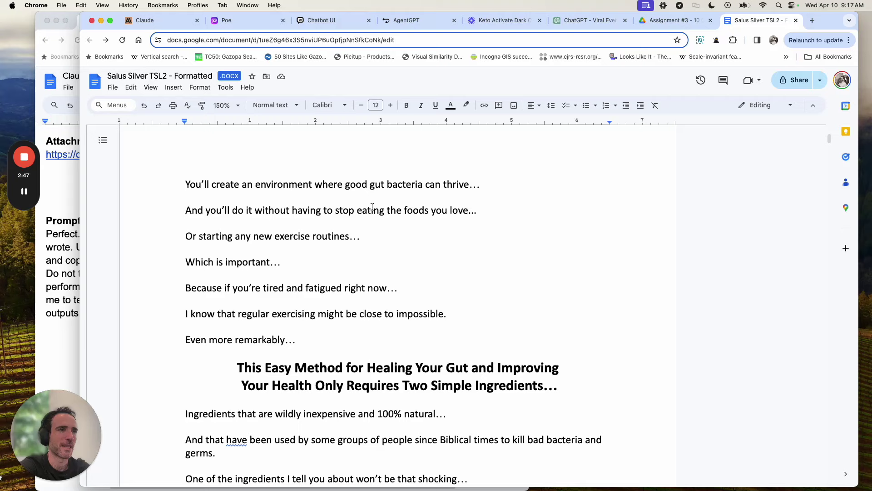
pyautogui.scroll(-2, 372, 207)
pyautogui.scroll(-1, 372, 207)
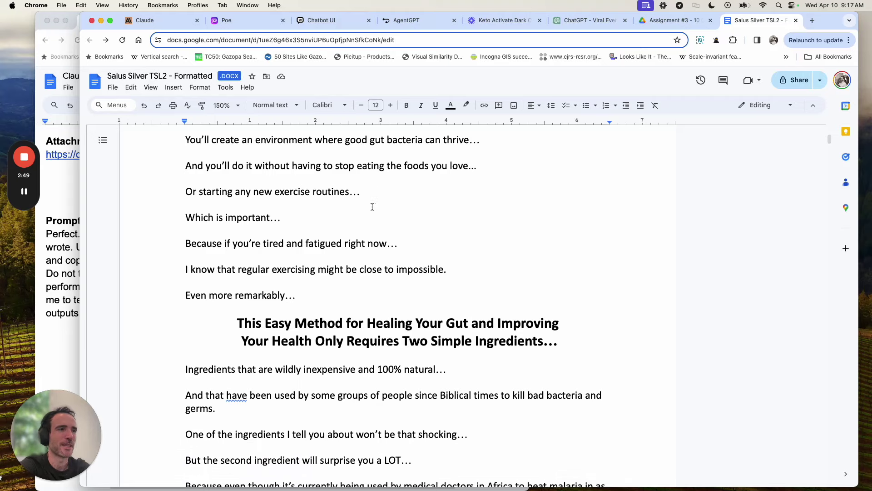
pyautogui.scroll(-4, 372, 207)
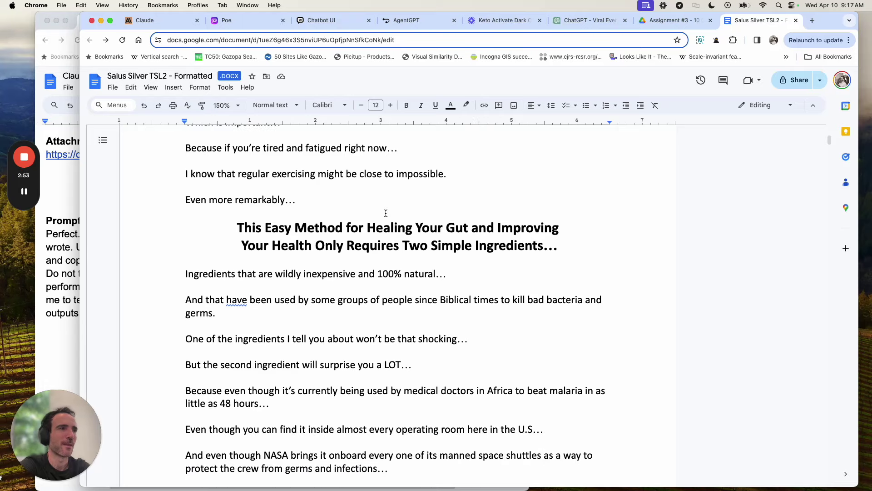
pyautogui.scroll(-1, 386, 213)
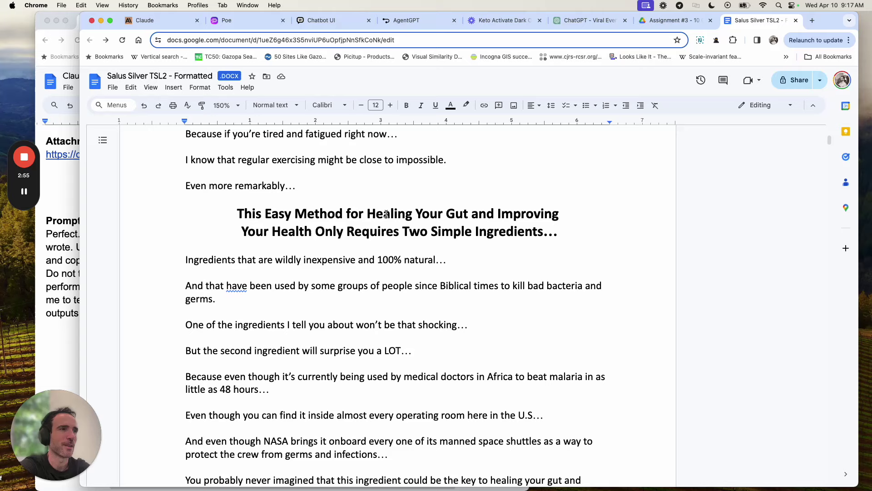
pyautogui.scroll(-2, 386, 213)
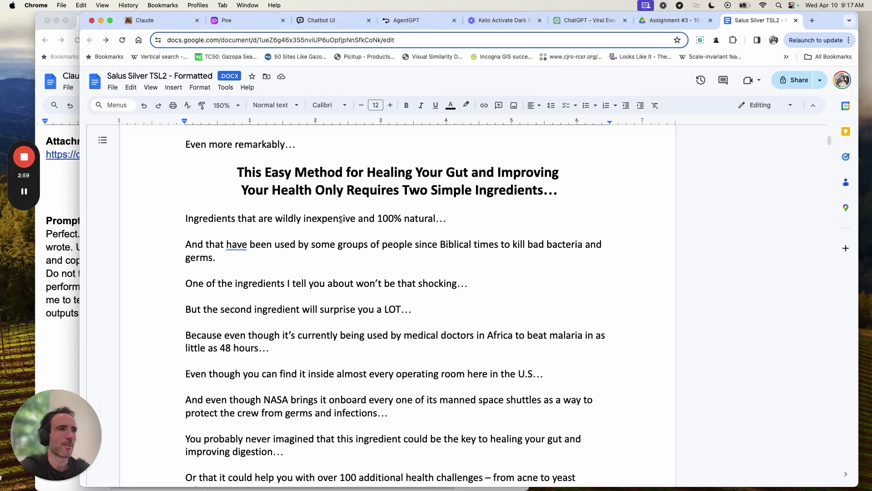
pyautogui.scroll(-1, 331, 221)
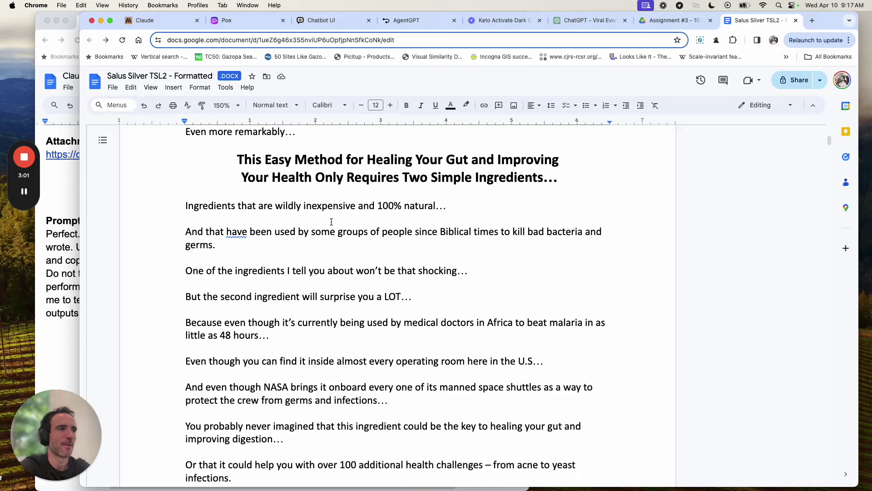
pyautogui.scroll(-1, 332, 220)
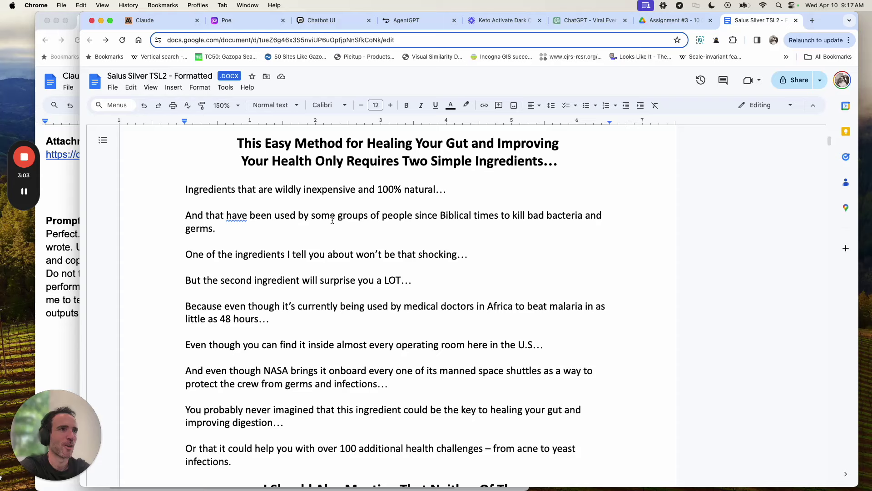
pyautogui.scroll(-1, 332, 220)
pyautogui.scroll(-1, 332, 220)
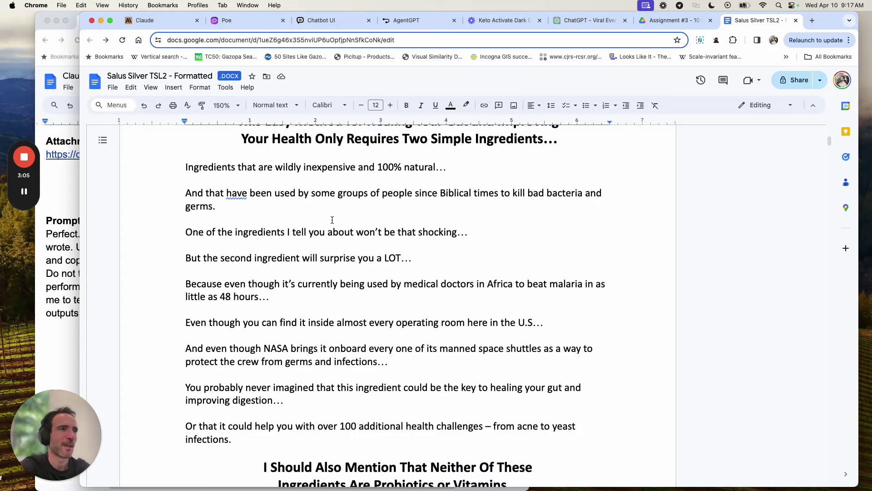
pyautogui.scroll(-1, 332, 218)
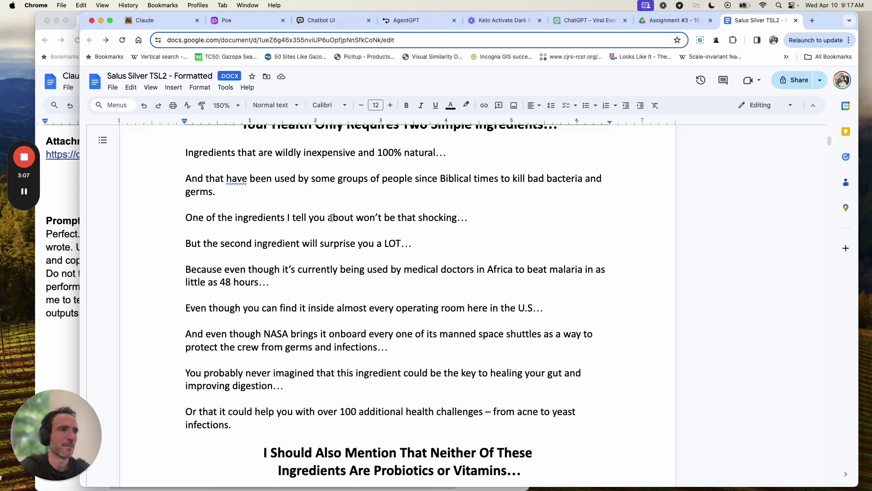
pyautogui.scroll(-1, 349, 249)
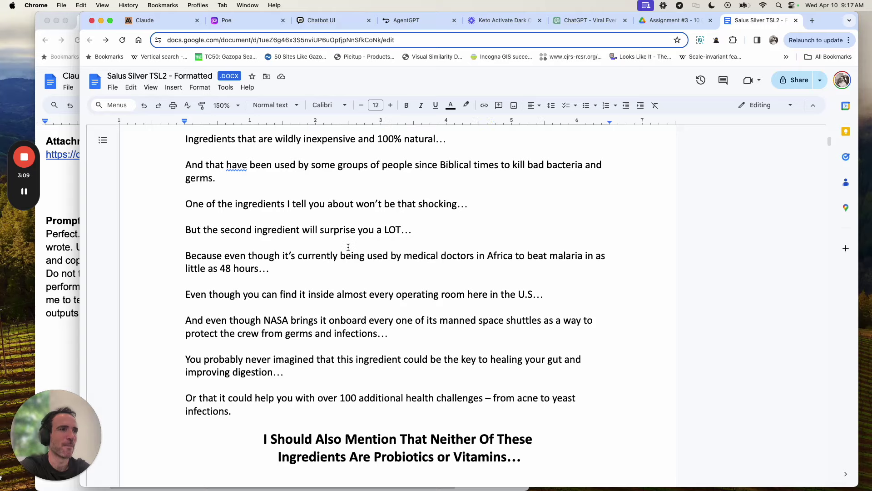
pyautogui.scroll(-1, 348, 246)
pyautogui.scroll(-2, 348, 246)
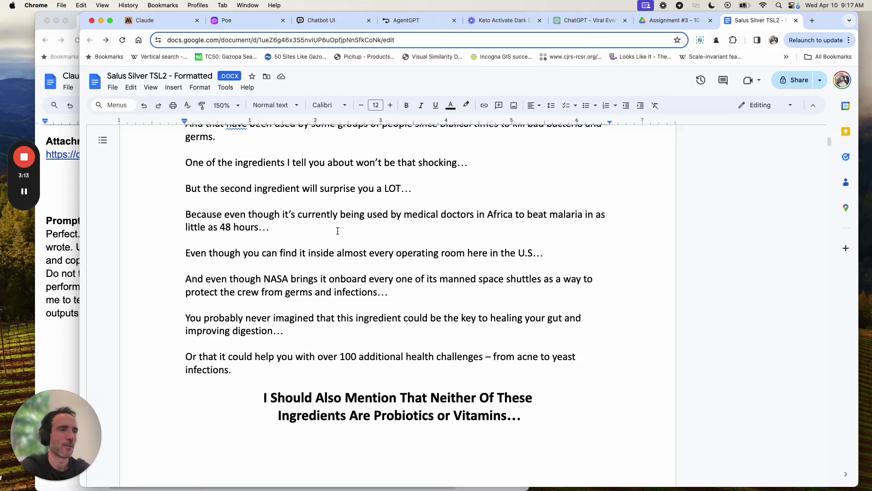
pyautogui.scroll(-1, 336, 227)
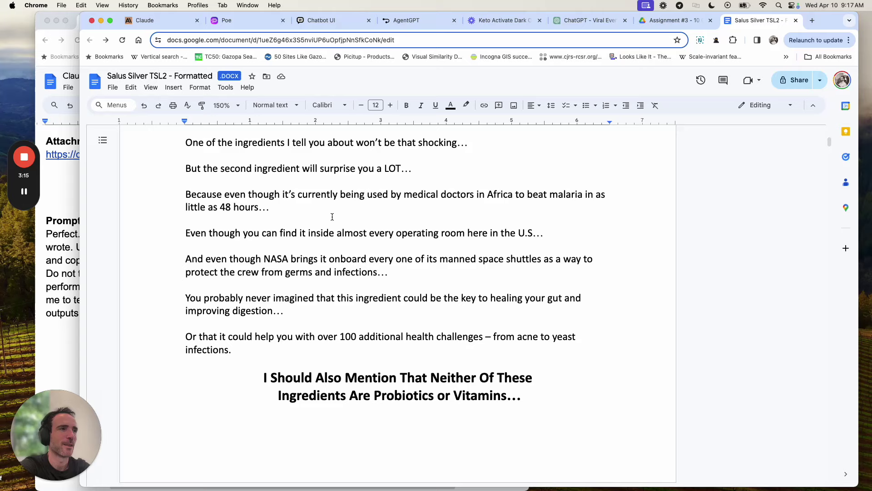
pyautogui.scroll(-2, 332, 217)
pyautogui.scroll(-1, 332, 216)
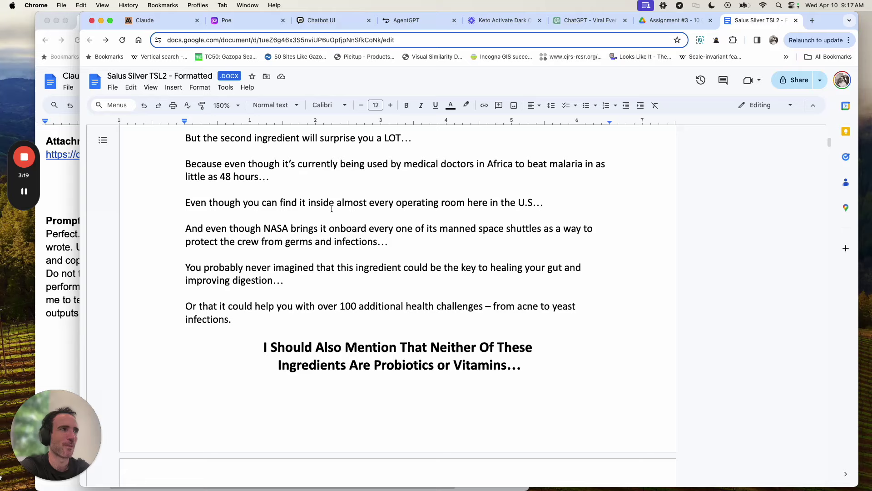
pyautogui.scroll(-2, 331, 208)
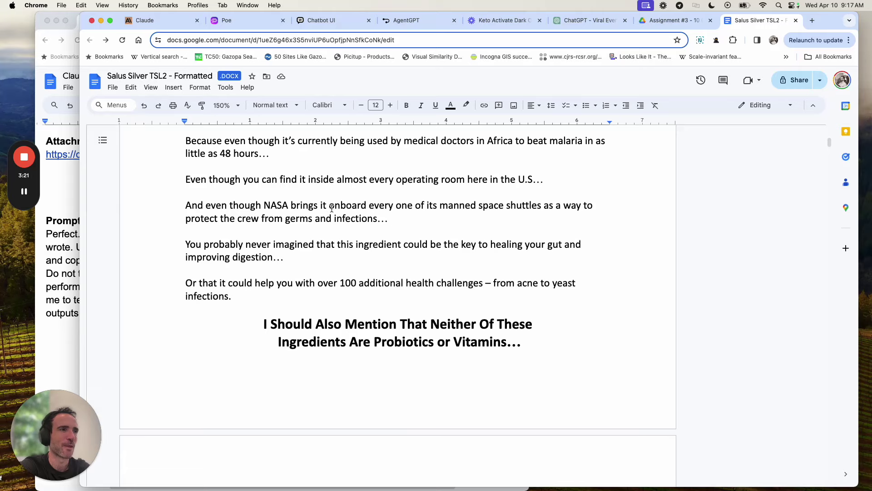
pyautogui.scroll(-1, 332, 209)
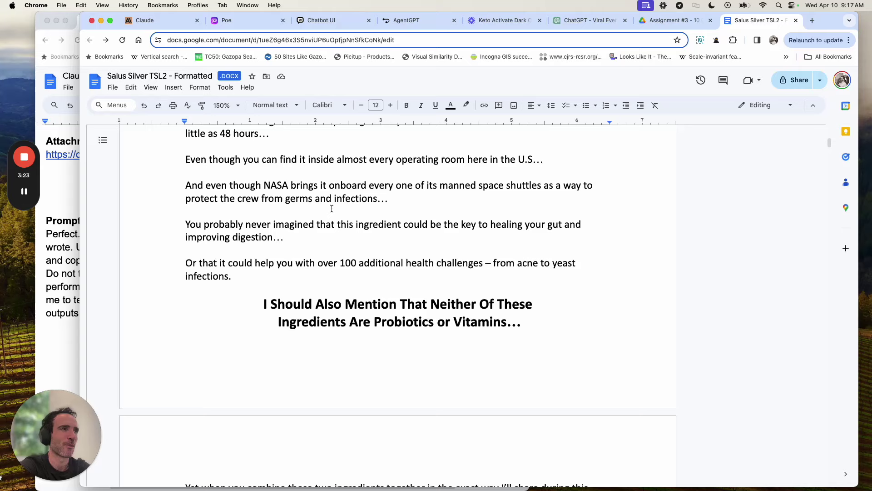
pyautogui.scroll(-1, 332, 208)
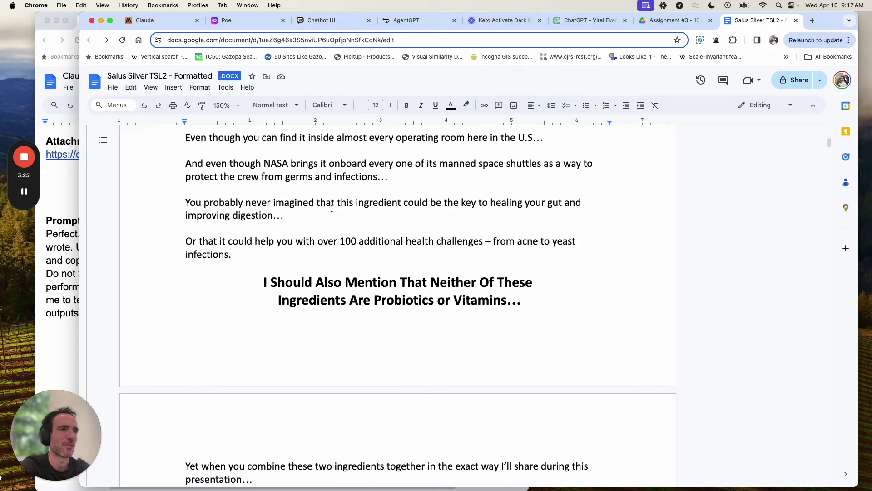
pyautogui.scroll(-1, 332, 209)
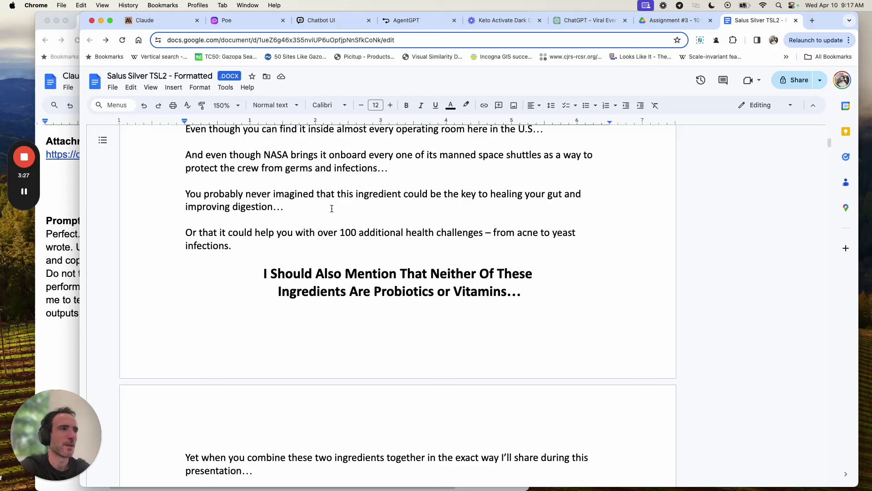
pyautogui.scroll(-3, 332, 208)
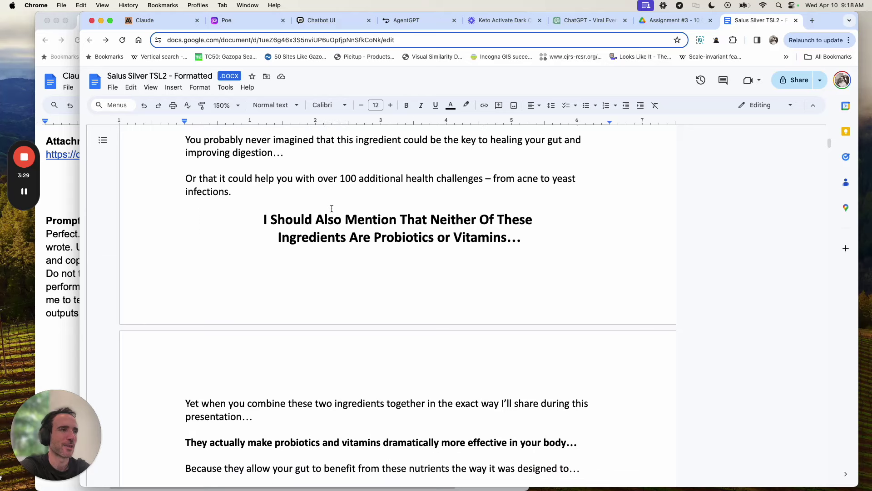
pyautogui.scroll(-3, 361, 217)
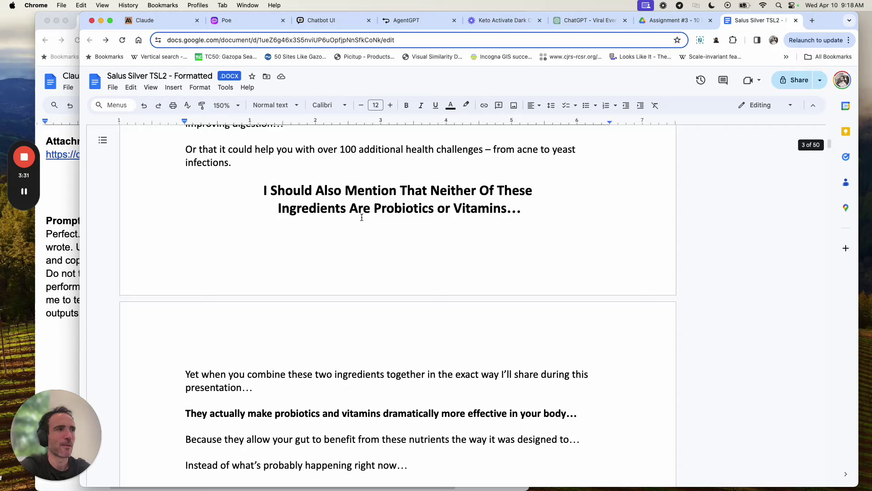
pyautogui.scroll(-3, 362, 217)
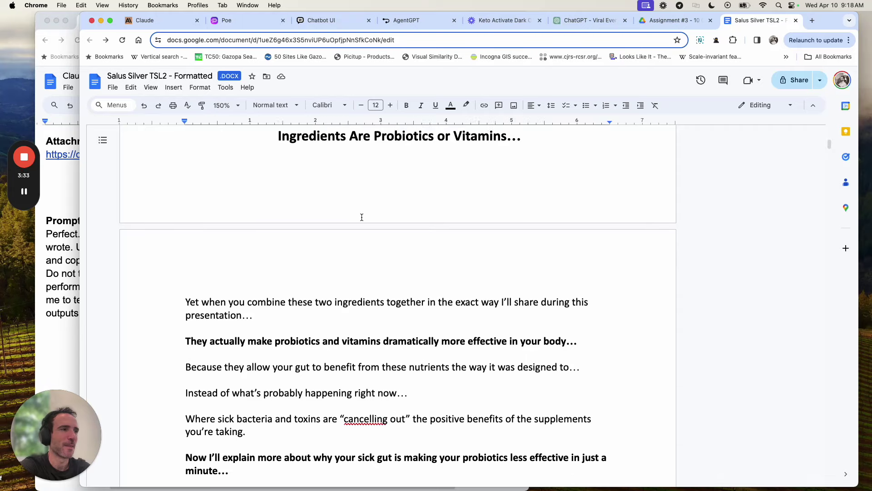
pyautogui.scroll(-2, 361, 217)
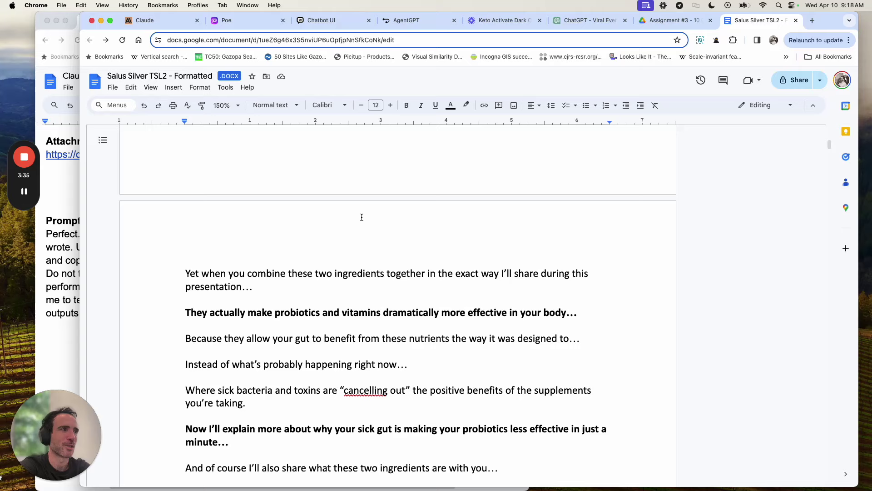
pyautogui.scroll(-1, 361, 218)
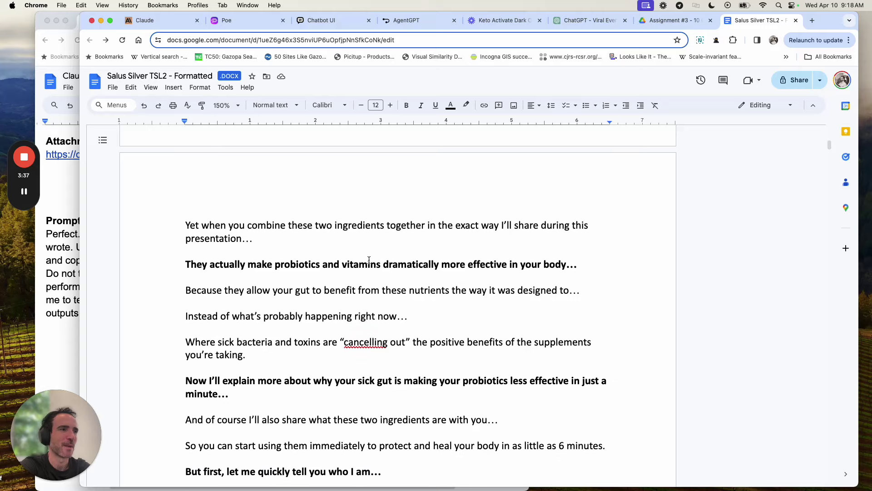
pyautogui.scroll(-1, 366, 254)
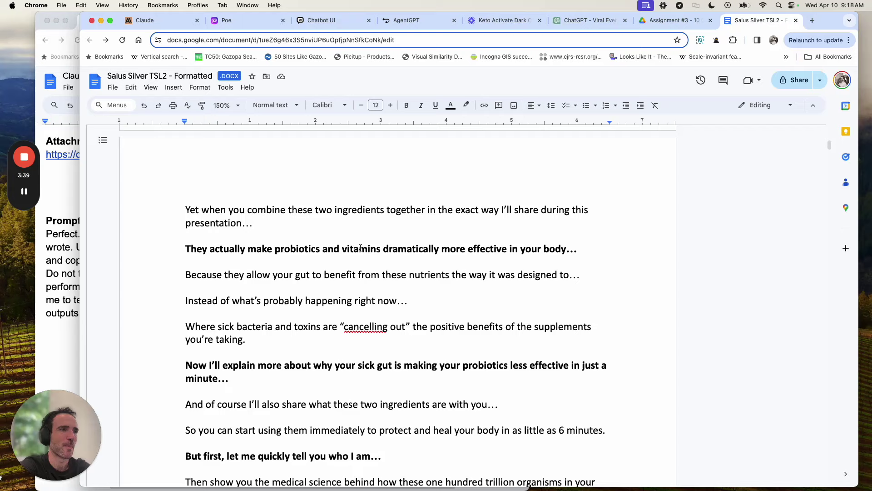
pyautogui.scroll(-1, 360, 248)
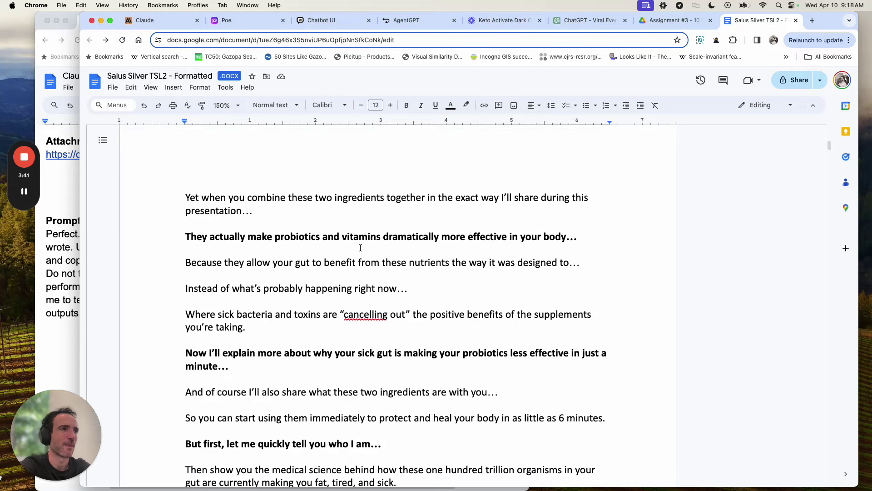
pyautogui.scroll(-1, 361, 248)
pyautogui.scroll(-1, 360, 248)
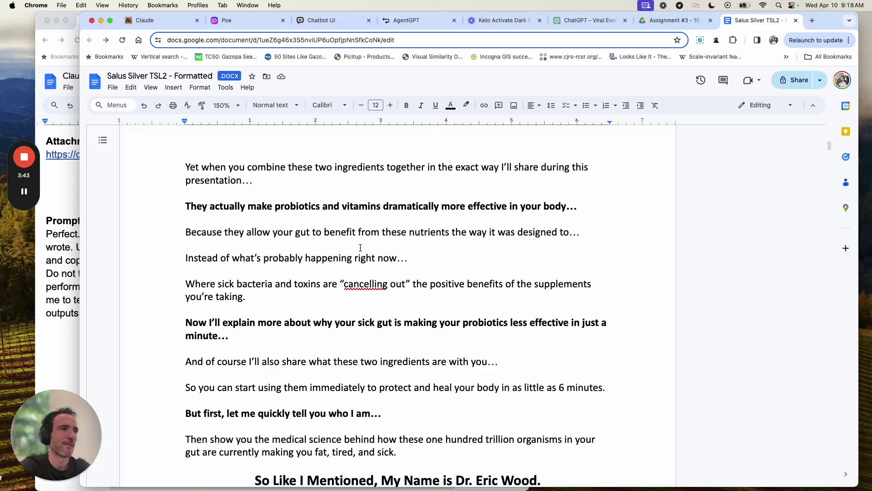
pyautogui.scroll(-1, 360, 248)
# Step: Correct 'cancelling' to the American spelling 'canceling' and keep reading the letter
pyautogui.click(371, 278)
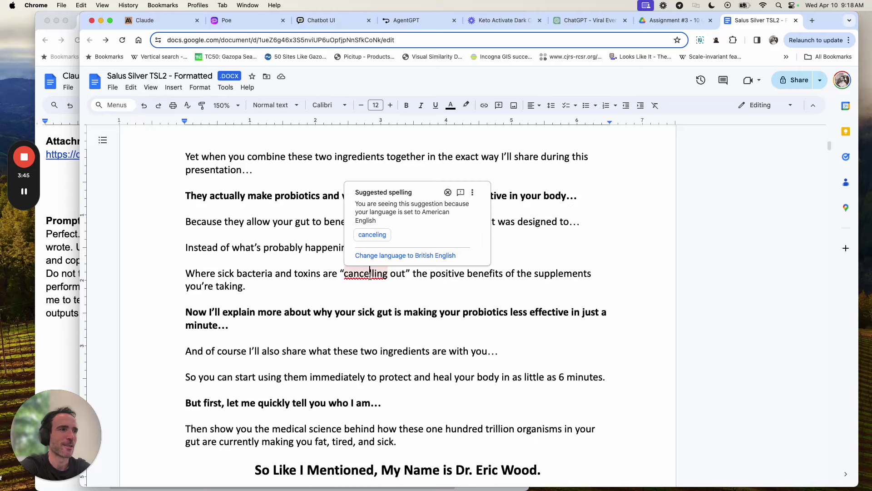
pyautogui.click(367, 237)
pyautogui.scroll(-1, 415, 267)
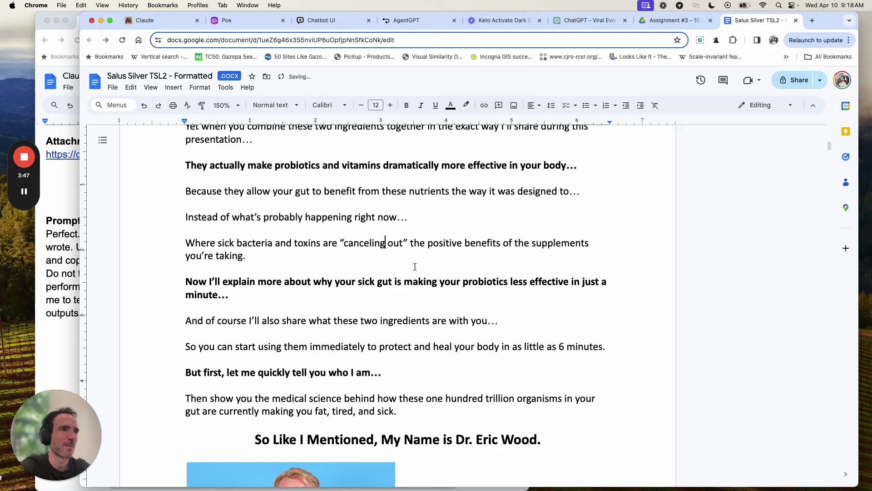
pyautogui.scroll(-1, 411, 261)
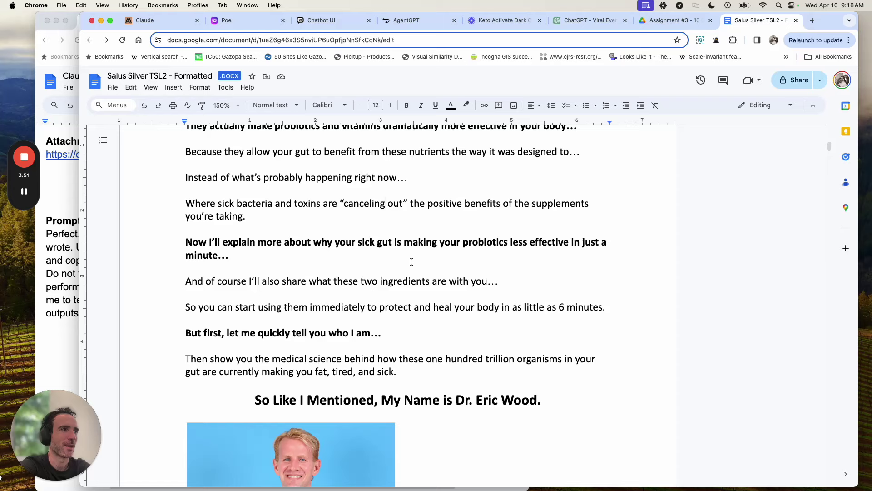
pyautogui.scroll(-1, 411, 261)
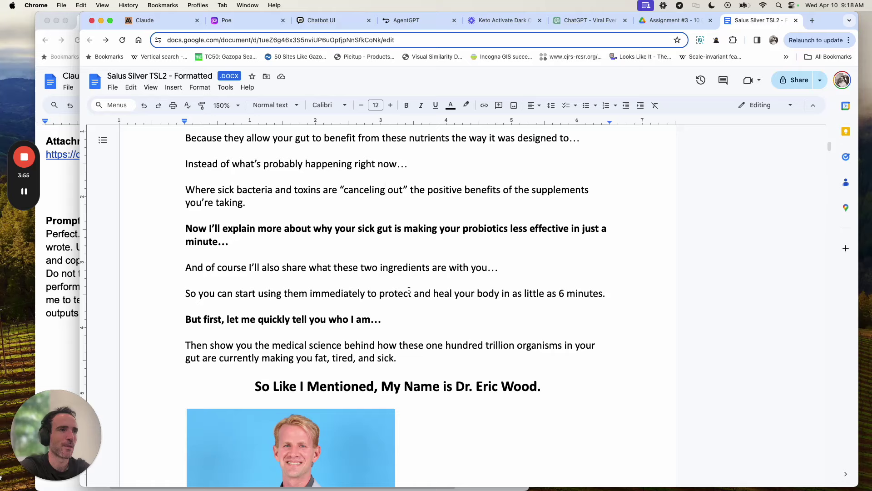
pyautogui.scroll(1, 409, 291)
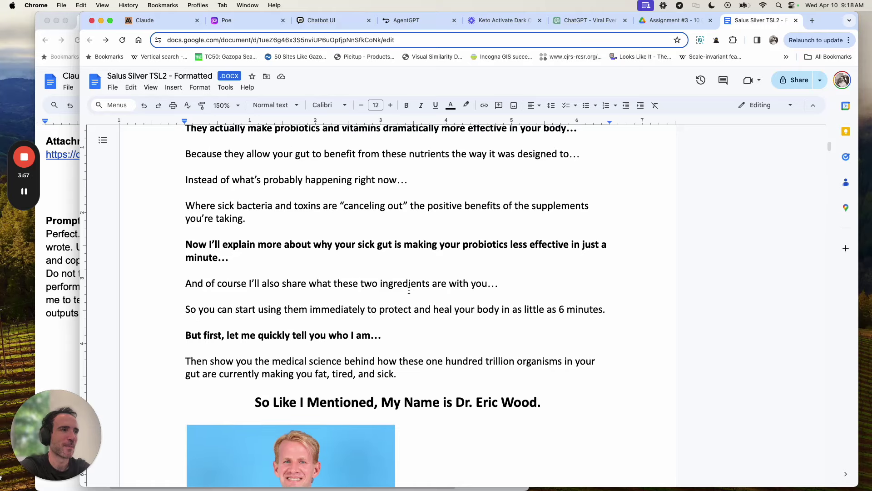
pyautogui.scroll(-1, 409, 290)
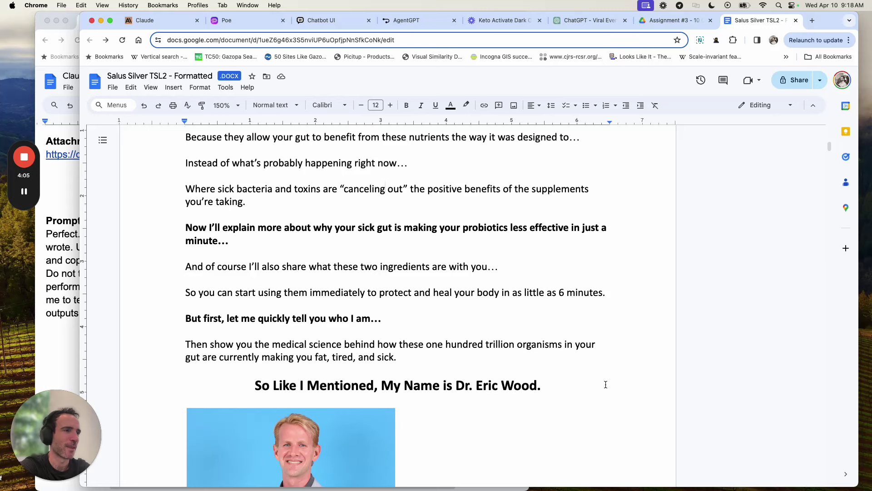
# Step: Narrow the sales letter window and drag it aside to reveal the prompt document
pyautogui.moveTo(830, 456); pyautogui.dragTo(605, 449)
pyautogui.hscroll(3, 551, 395)
pyautogui.scroll(15, 551, 395)
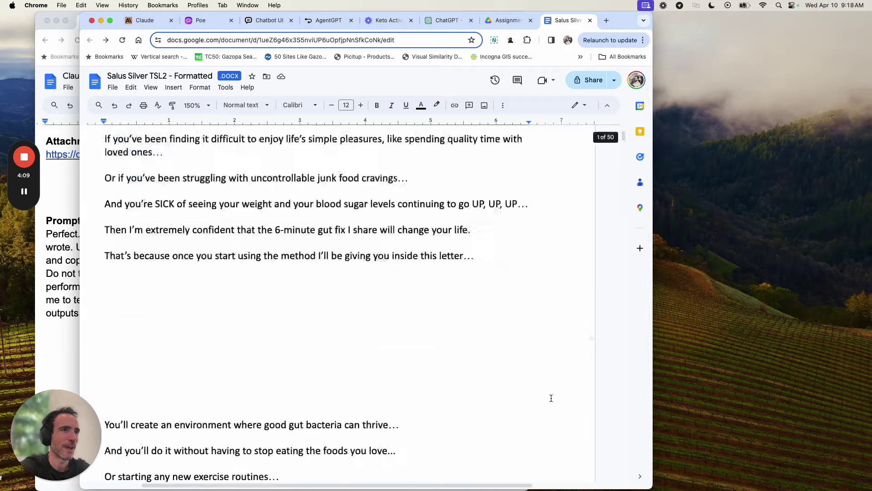
pyautogui.moveTo(623, 24); pyautogui.dragTo(859, 17)
# Step: Open the Untitled document with the pasted letter and select the whole prompt paragraph
pyautogui.click(261, 195)
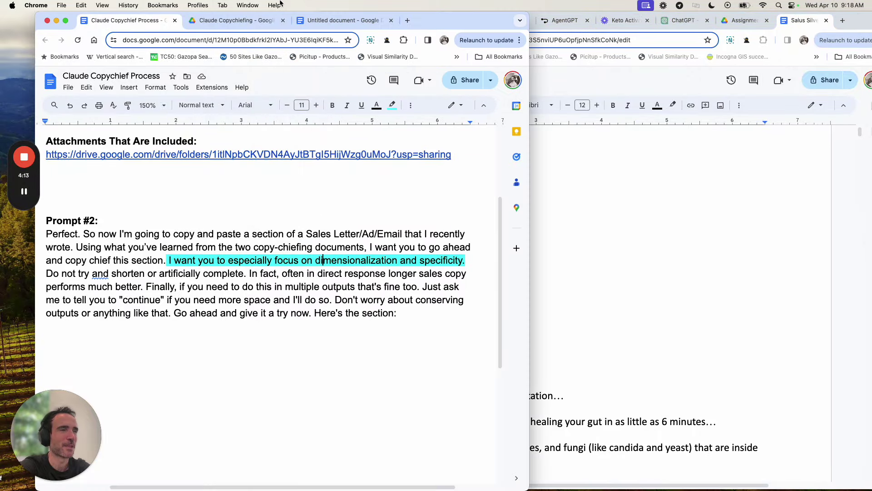
pyautogui.click(322, 21)
pyautogui.scroll(5, 285, 221)
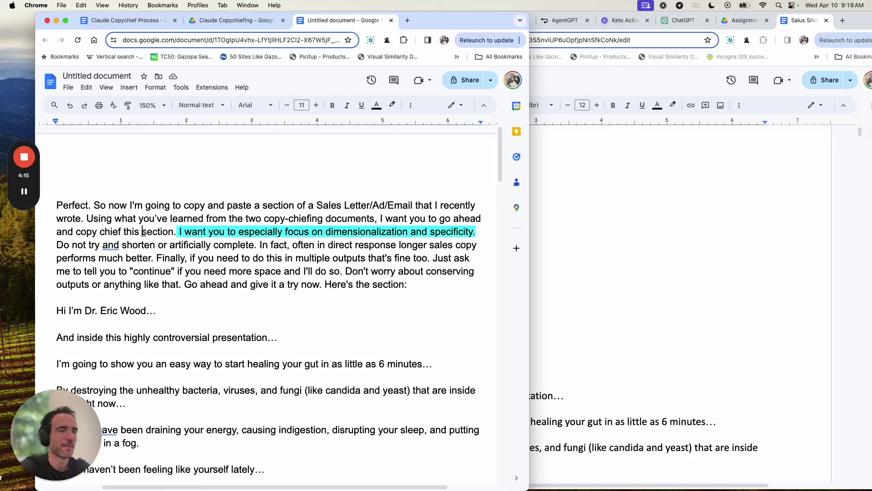
pyautogui.moveTo(56, 204); pyautogui.dragTo(443, 284)
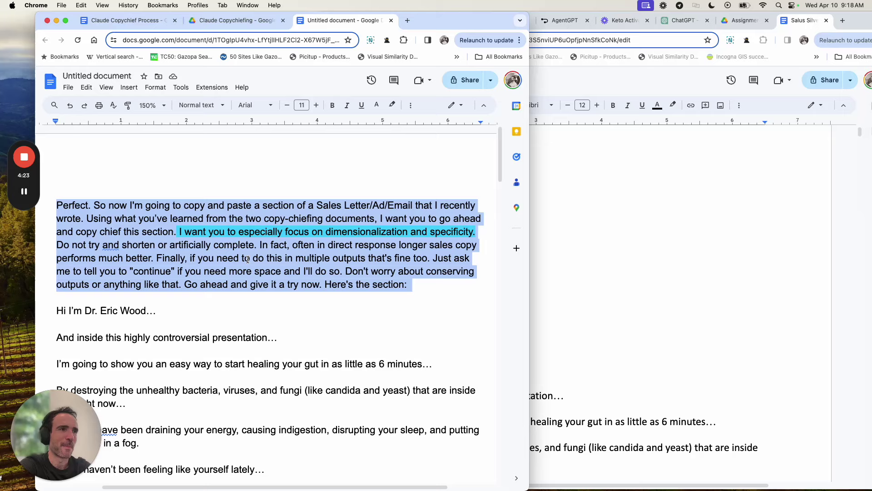
# Step: Delete the cyan dimensionalization-and-specificity sentence, then restore it
pyautogui.click(230, 232)
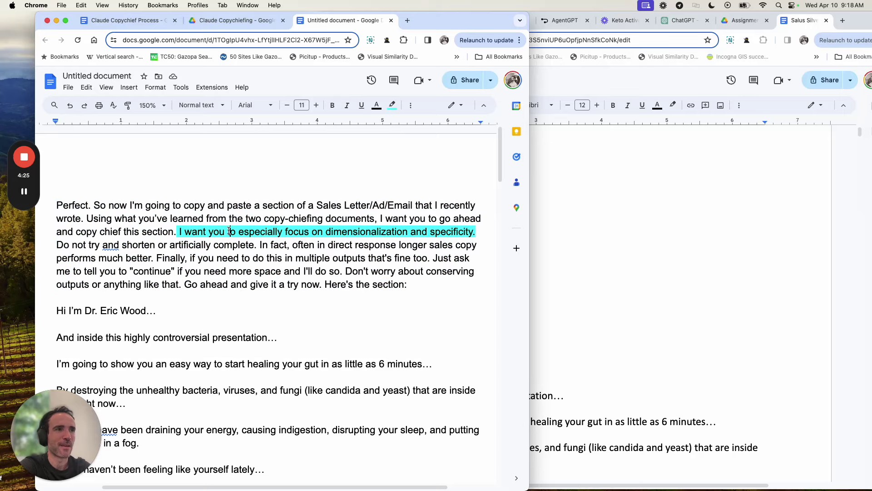
pyautogui.moveTo(178, 232); pyautogui.dragTo(476, 231)
pyautogui.press('super+c')
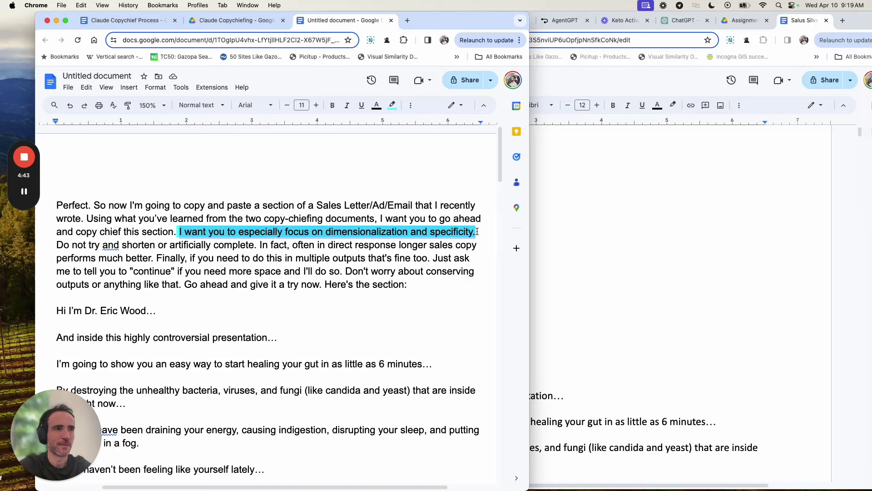
pyautogui.press('BackSpace')
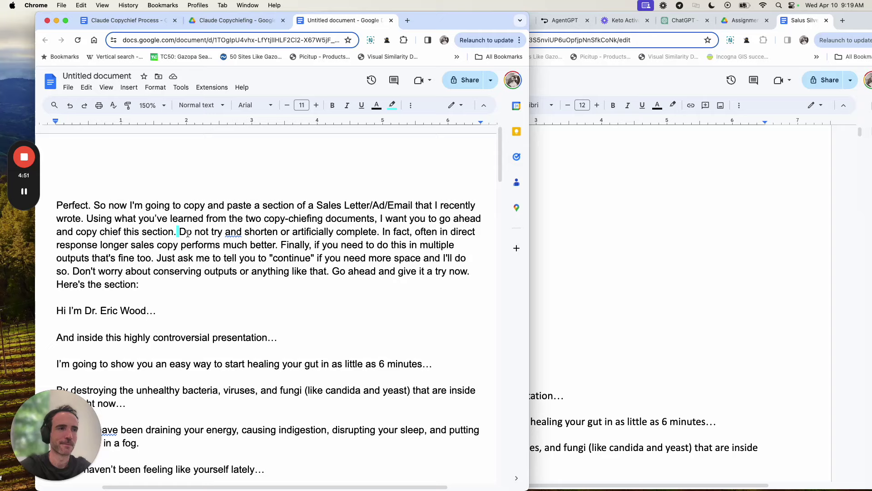
pyautogui.press('super+v')
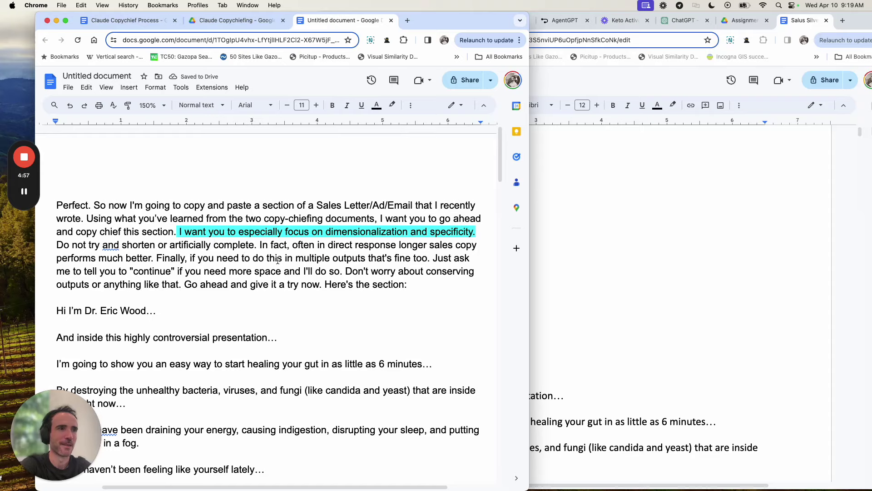
# Step: Scroll through the pasted letter's opening in the Untitled document, briefly checking the Salus Silver letter
pyautogui.scroll(-6, 278, 260)
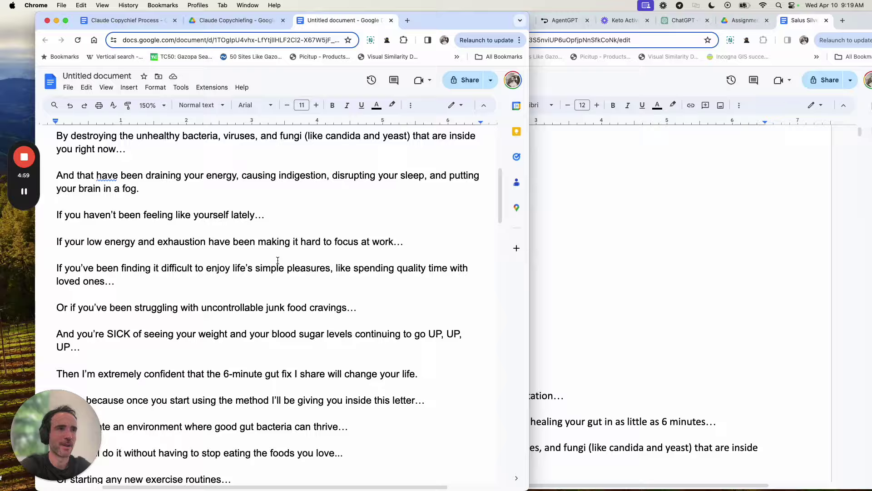
pyautogui.scroll(-20, 277, 259)
pyautogui.scroll(20, 277, 260)
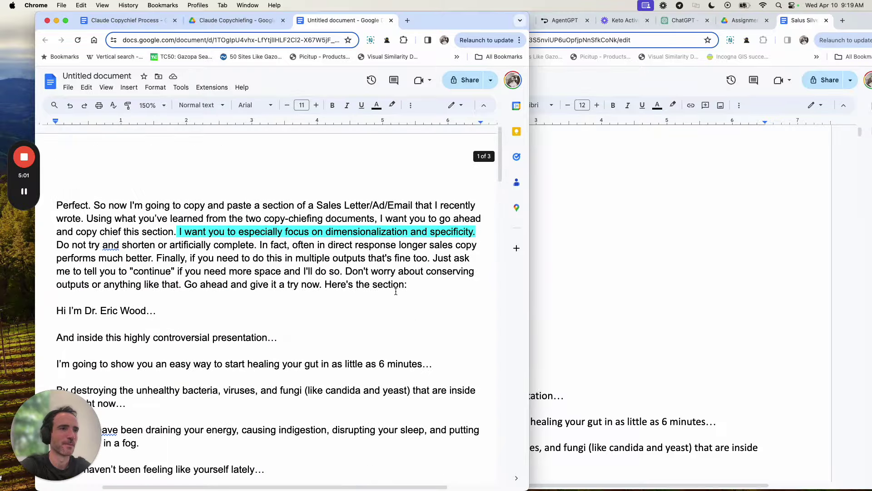
pyautogui.scroll(-4, 396, 291)
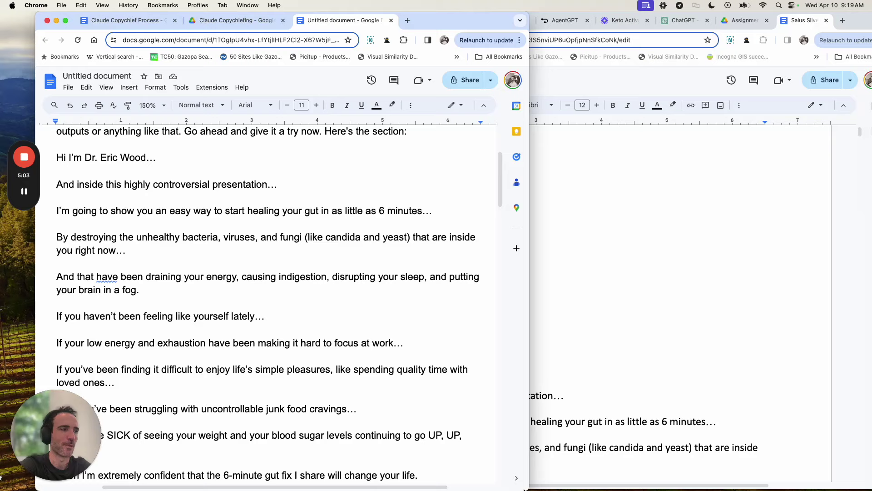
pyautogui.click(586, 321)
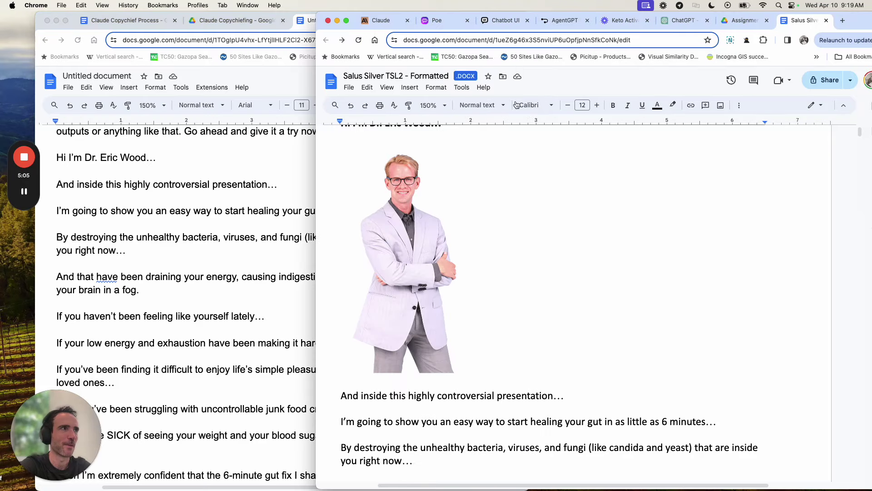
pyautogui.click(161, 230)
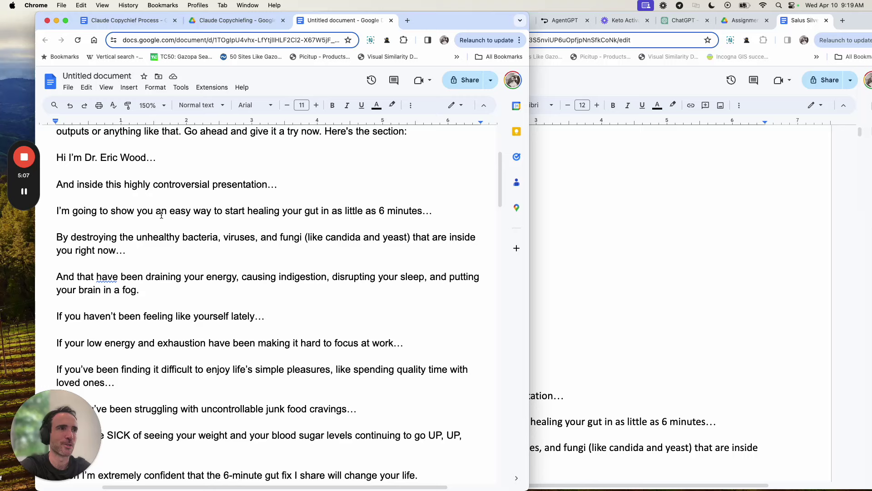
# Step: Select the draining-energy, not-yourself, low-energy-at-work and simple-pleasures lines, then bring the Salus Silver letter forward
pyautogui.tripleClick(179, 270)
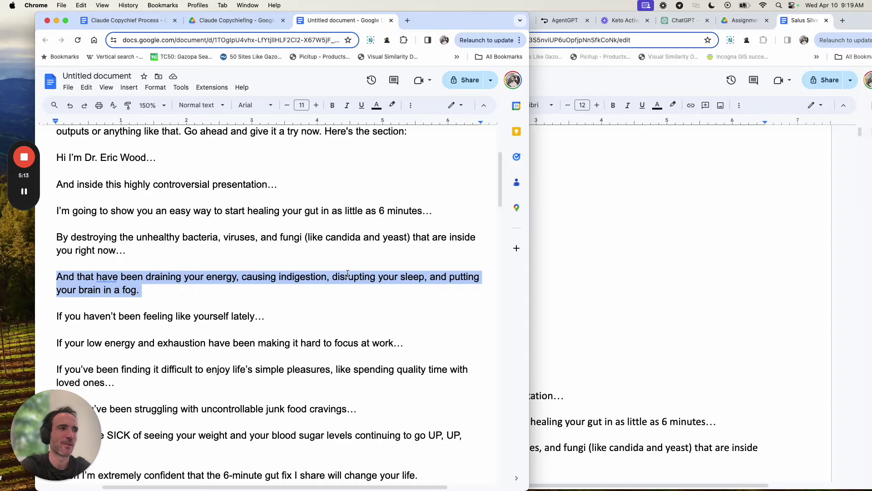
pyautogui.scroll(-1, 157, 289)
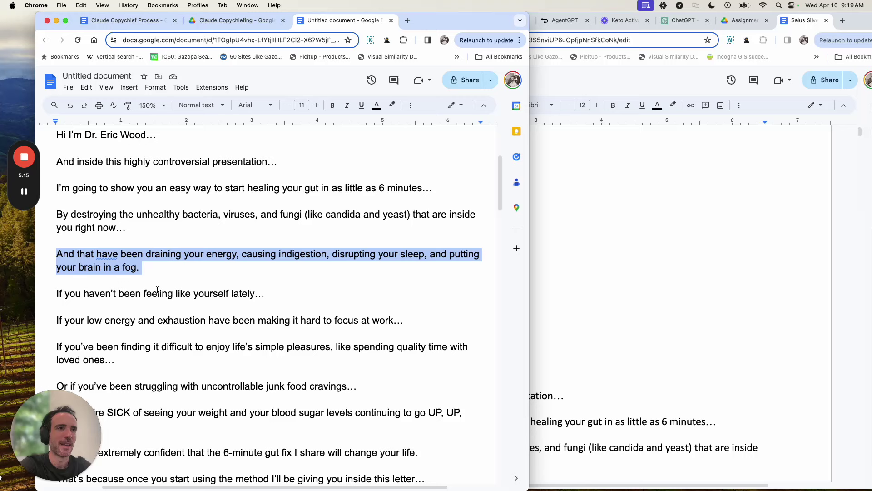
pyautogui.tripleClick(157, 290)
pyautogui.click(180, 320)
pyautogui.tripleClick(179, 320)
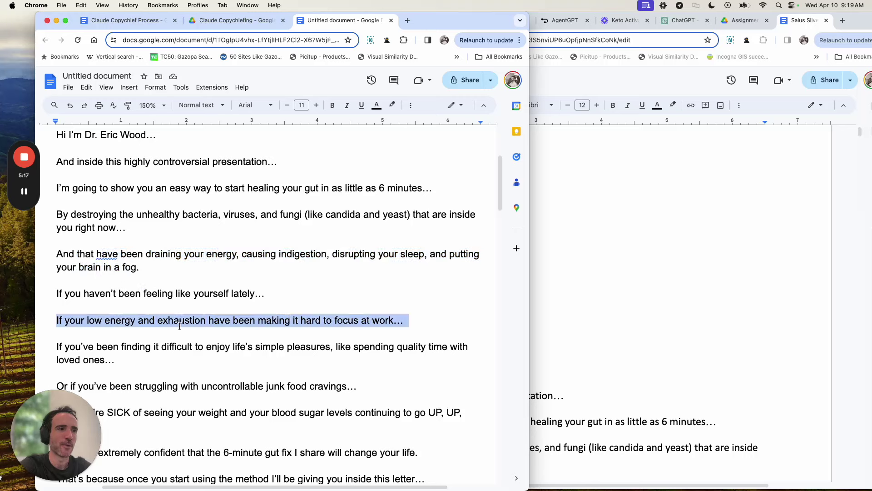
pyautogui.tripleClick(189, 346)
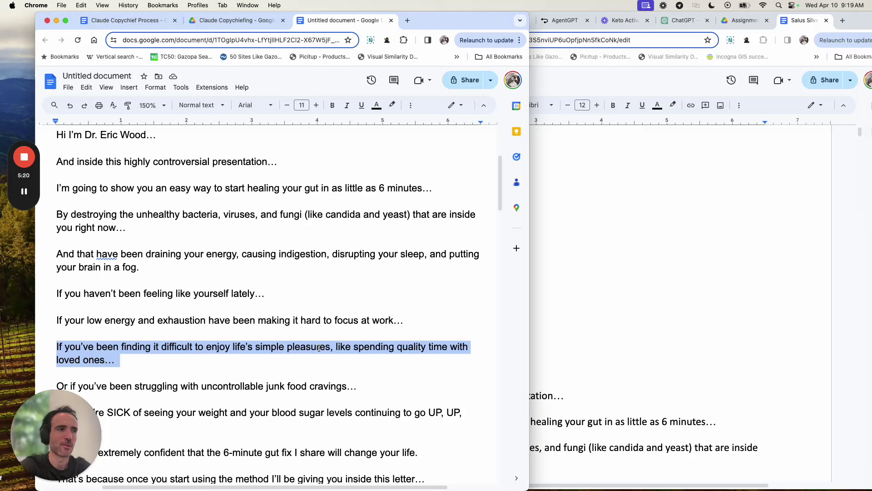
pyautogui.moveTo(323, 357); pyautogui.dragTo(336, 344)
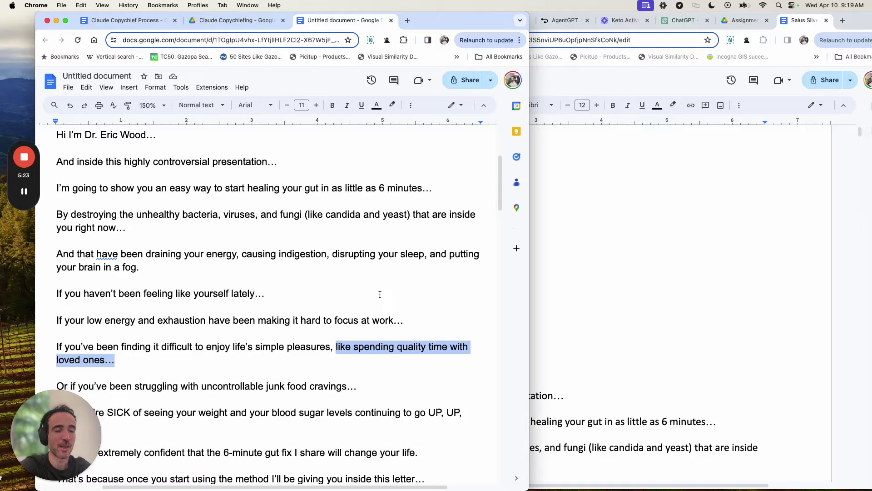
pyautogui.click(637, 248)
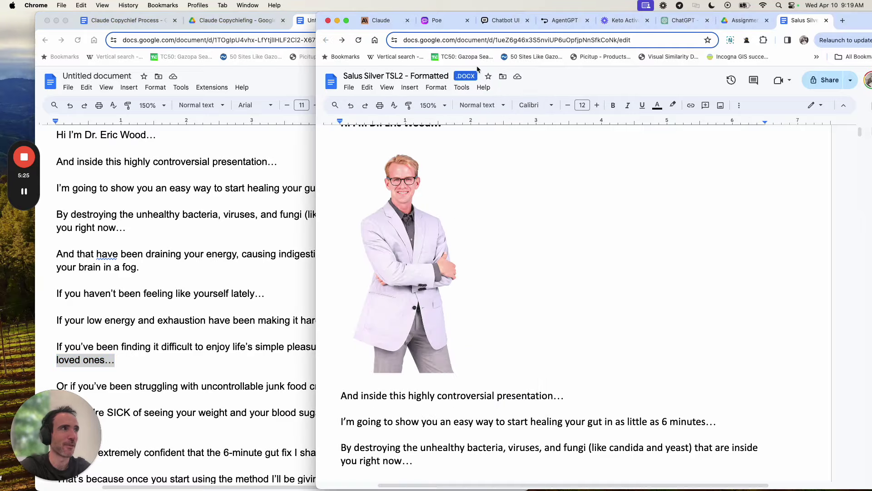
# Step: In the Claude chat, scroll past the sent prompt toward Claude's reply
pyautogui.click(375, 22)
pyautogui.scroll(5, 550, 206)
pyautogui.scroll(-10, 550, 204)
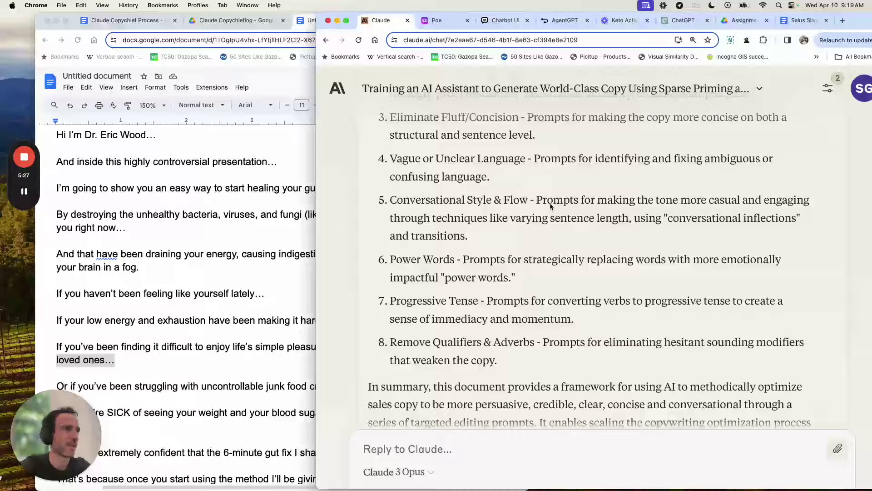
pyautogui.tripleClick(465, 217)
pyautogui.scroll(-10, 465, 217)
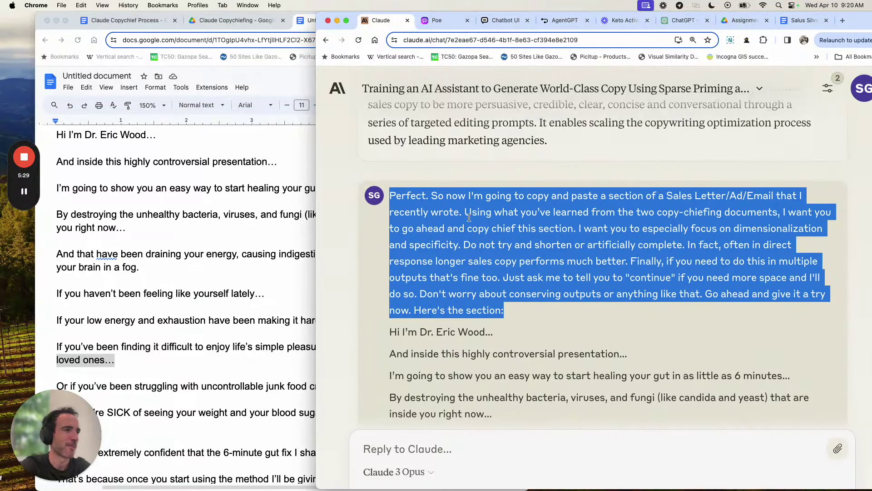
pyautogui.scroll(-15, 468, 217)
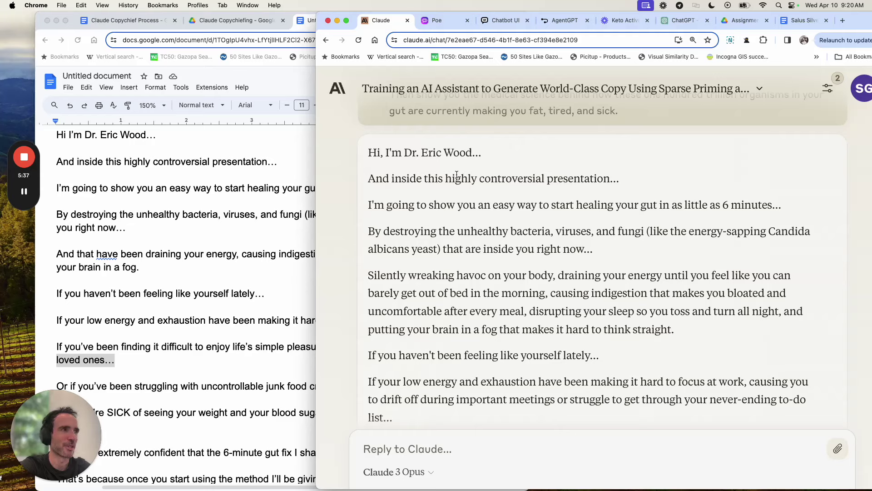
# Step: Scroll through Claude's rewritten lead starting "Hi, I'm Dr. Eric Wood..." beside the Google Docs original
pyautogui.click(255, 225)
pyautogui.click(628, 221)
pyautogui.scroll(-1, 485, 223)
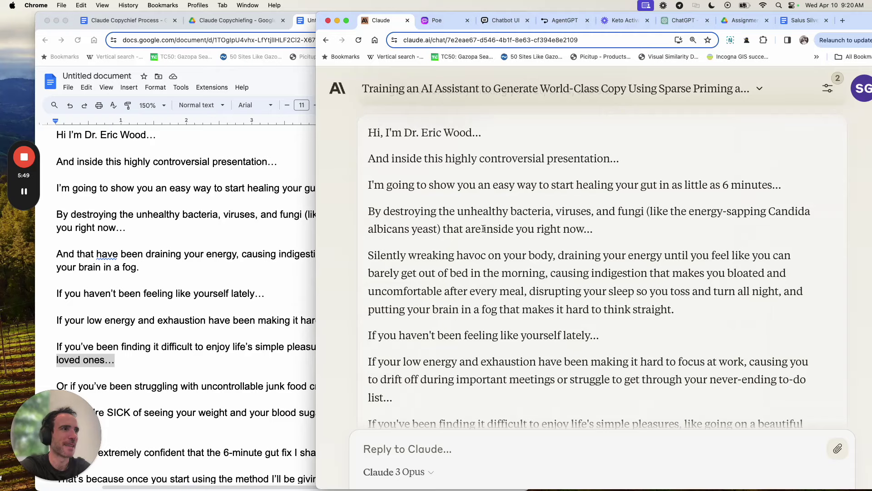
pyautogui.scroll(-3, 483, 229)
# Step: Compare the original energy-draining paragraph with the rewritten "Silently wreaking havoc" and low-energy-at-work paragraphs
pyautogui.click(230, 220)
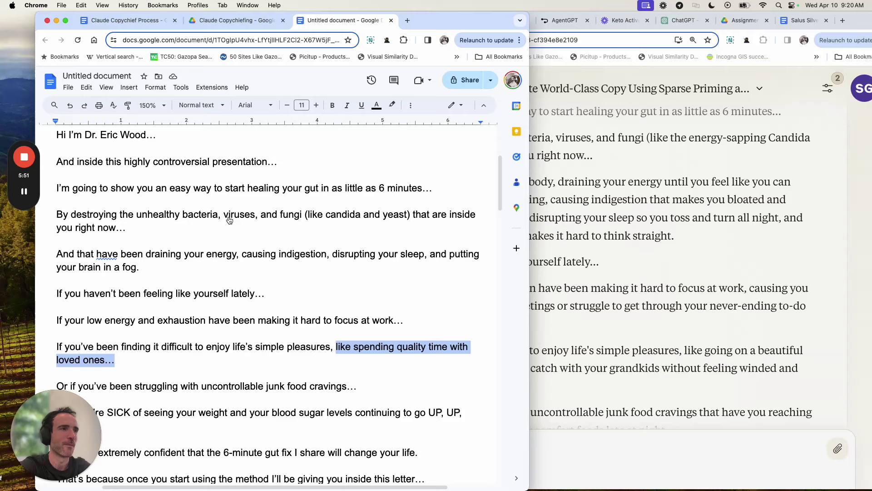
pyautogui.tripleClick(183, 254)
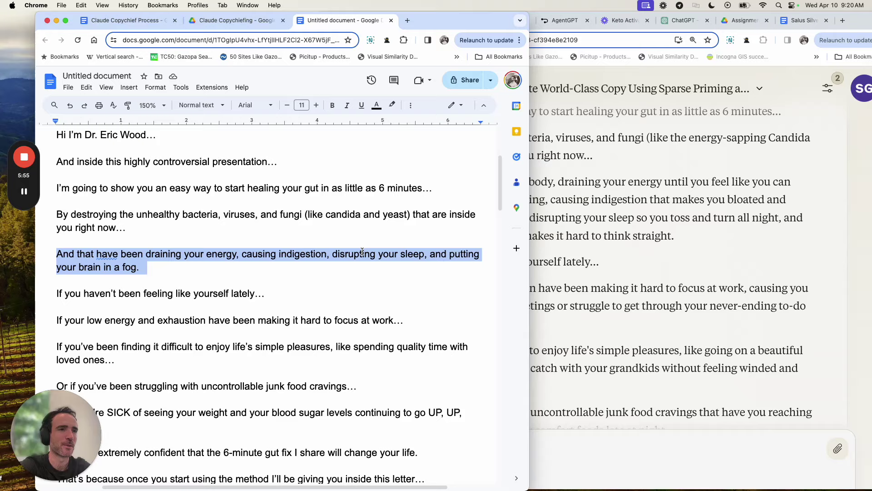
pyautogui.click(650, 237)
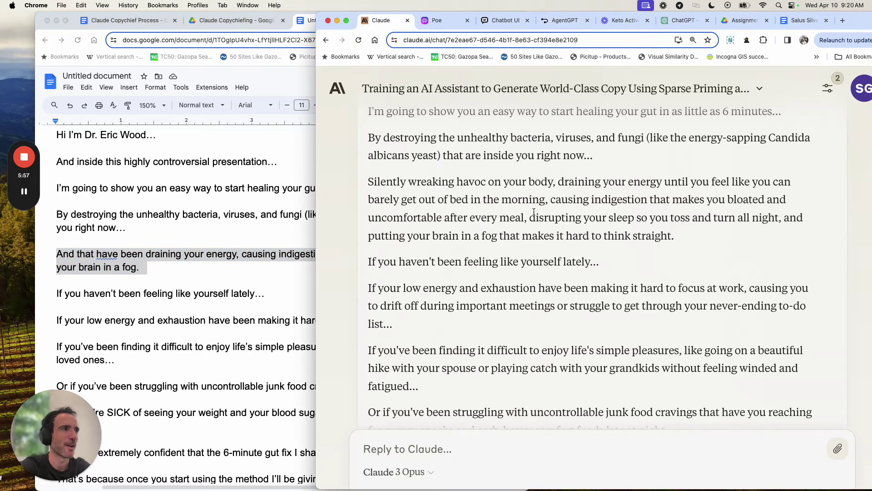
pyautogui.tripleClick(452, 185)
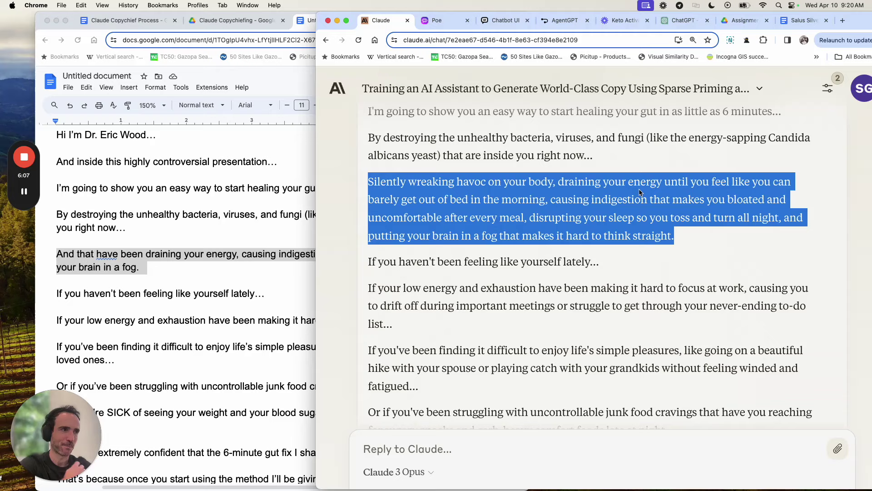
pyautogui.scroll(-1, 640, 192)
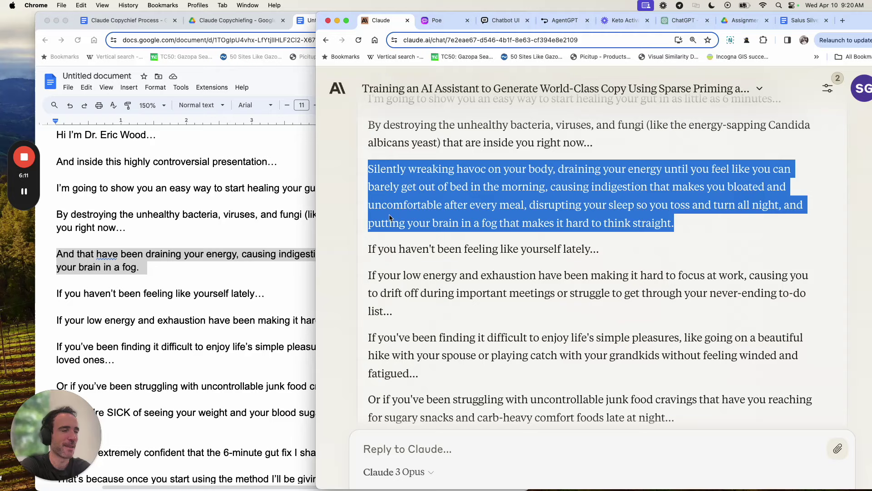
pyautogui.scroll(-2, 397, 253)
pyautogui.tripleClick(398, 254)
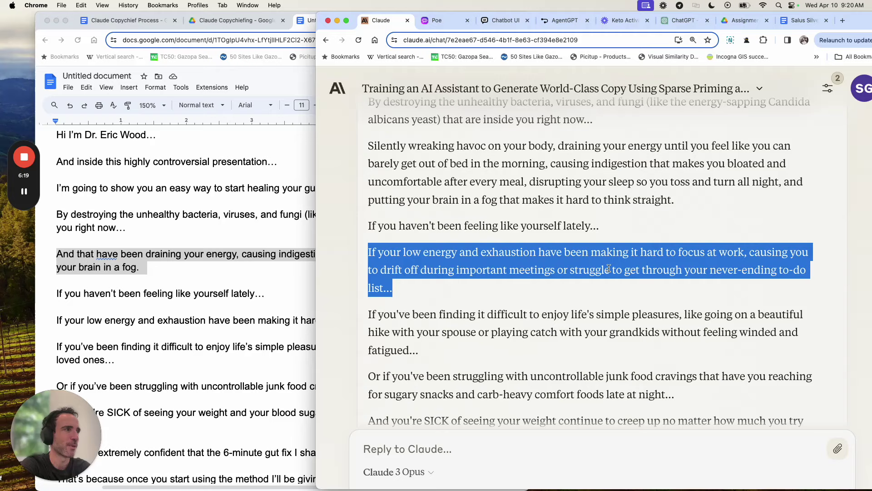
# Step: Compare the focusing-at-work and simple-pleasures lines between the original draft and Claude's rewrite
pyautogui.click(212, 332)
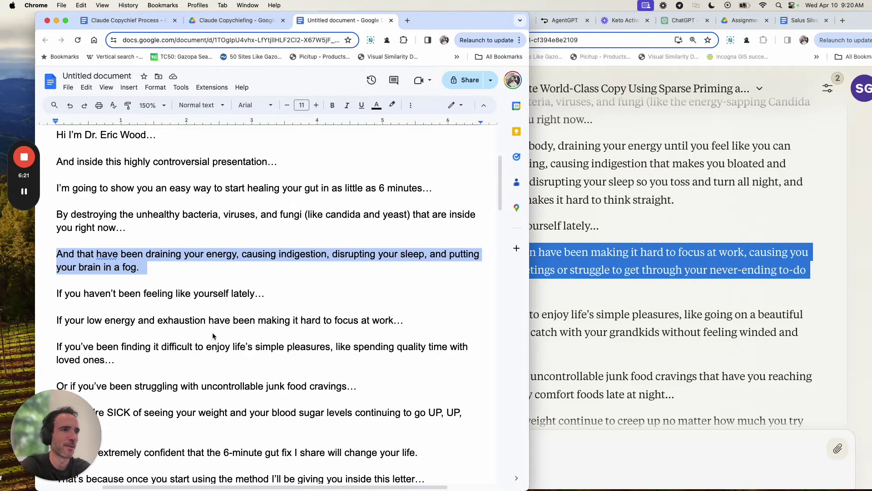
pyautogui.scroll(-1, 249, 308)
pyautogui.tripleClick(249, 312)
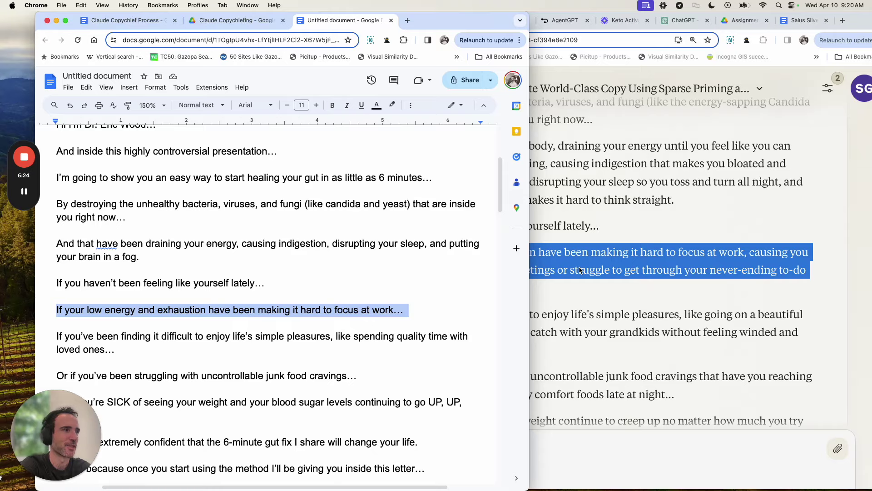
pyautogui.click(580, 270)
pyautogui.scroll(-2, 564, 268)
pyautogui.tripleClick(507, 263)
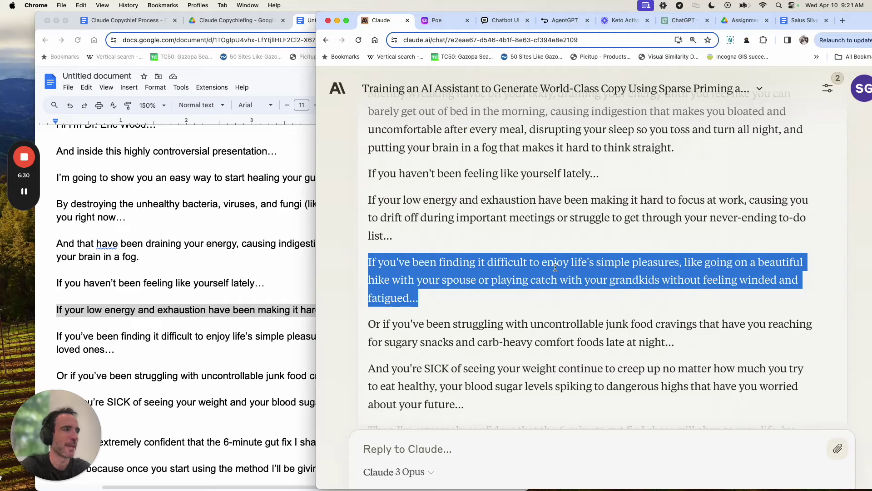
pyautogui.click(216, 338)
pyautogui.tripleClick(215, 339)
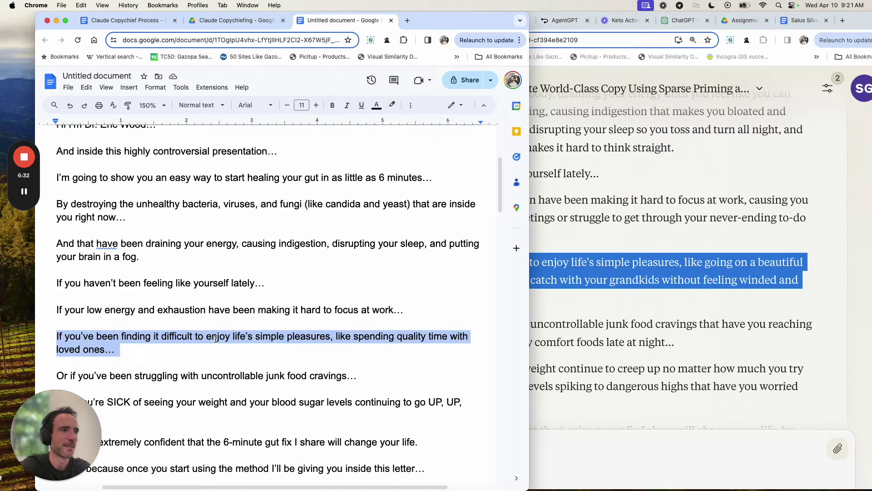
pyautogui.scroll(-4, 216, 338)
# Step: Match the junk food cravings and "And you're SICK" paragraphs in the rewrite against the original
pyautogui.click(618, 288)
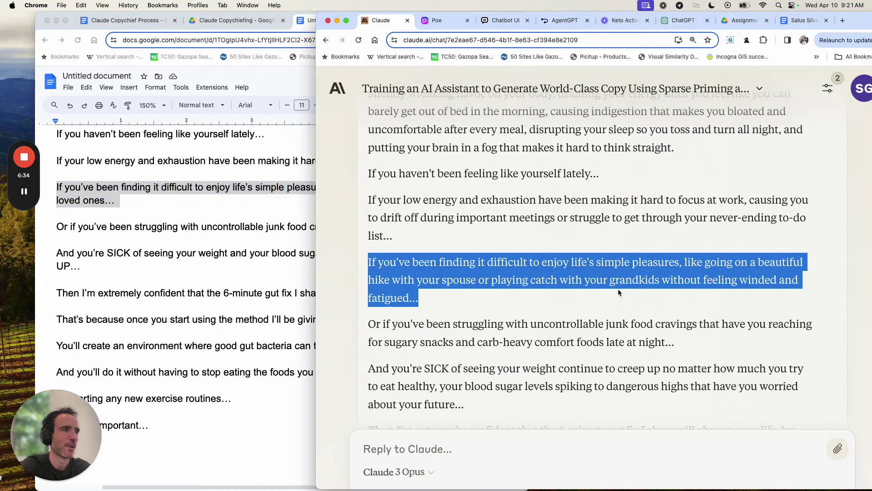
pyautogui.scroll(-2, 618, 288)
pyautogui.tripleClick(625, 235)
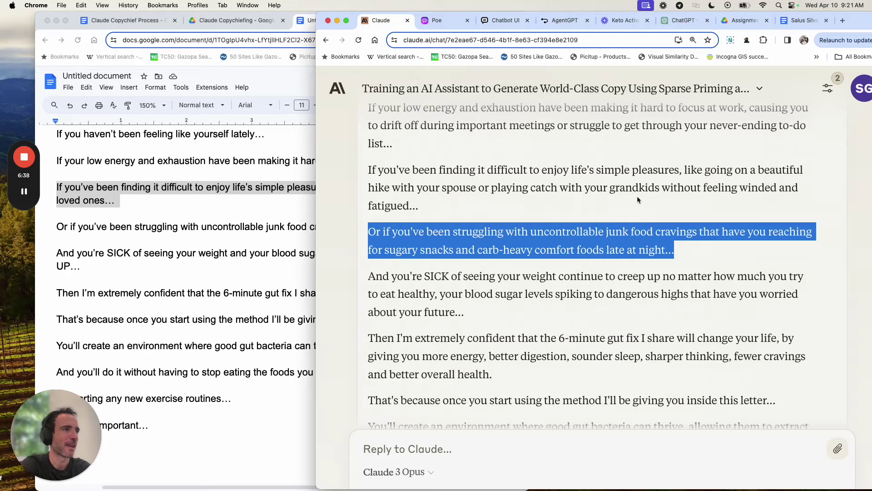
pyautogui.click(267, 225)
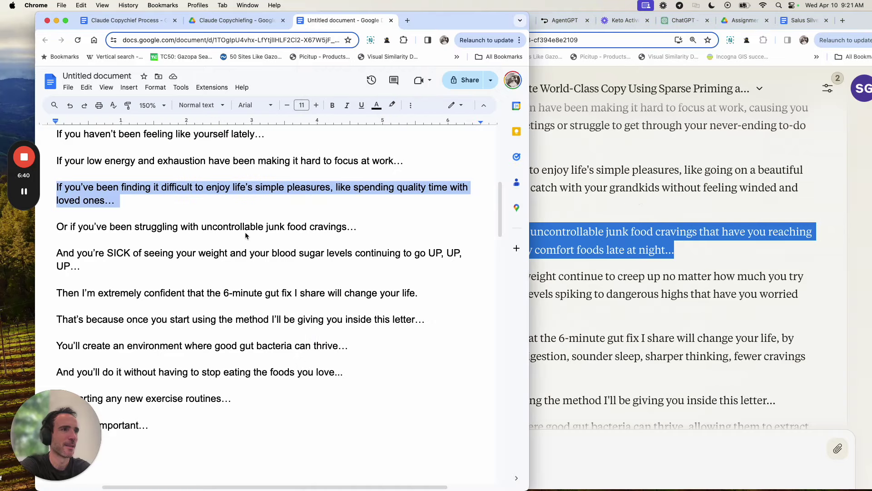
pyautogui.tripleClick(267, 225)
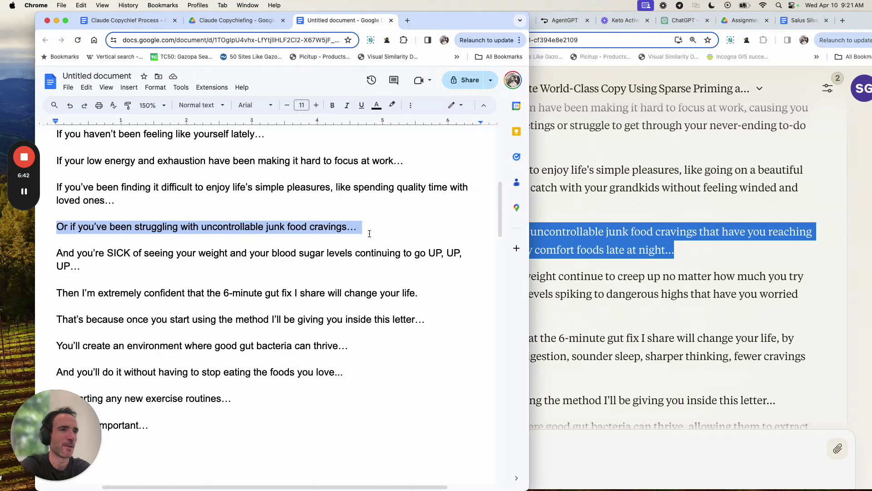
pyautogui.click(620, 273)
pyautogui.tripleClick(526, 287)
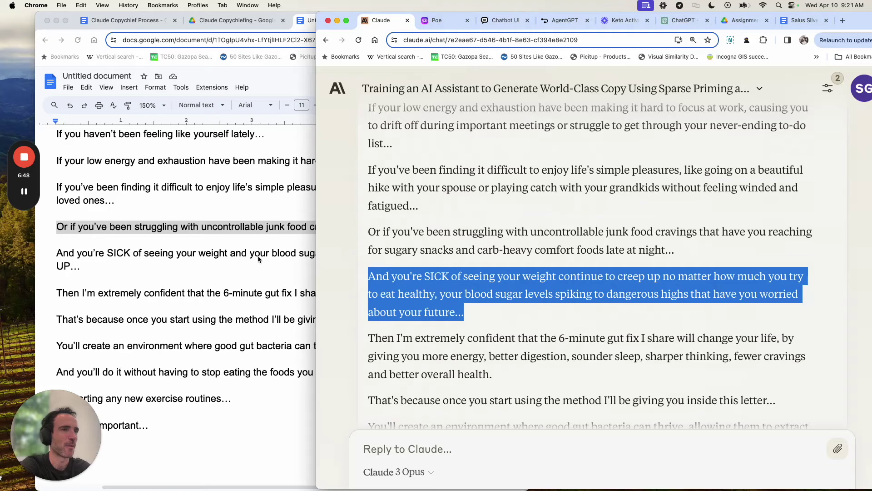
pyautogui.click(237, 253)
pyautogui.tripleClick(237, 253)
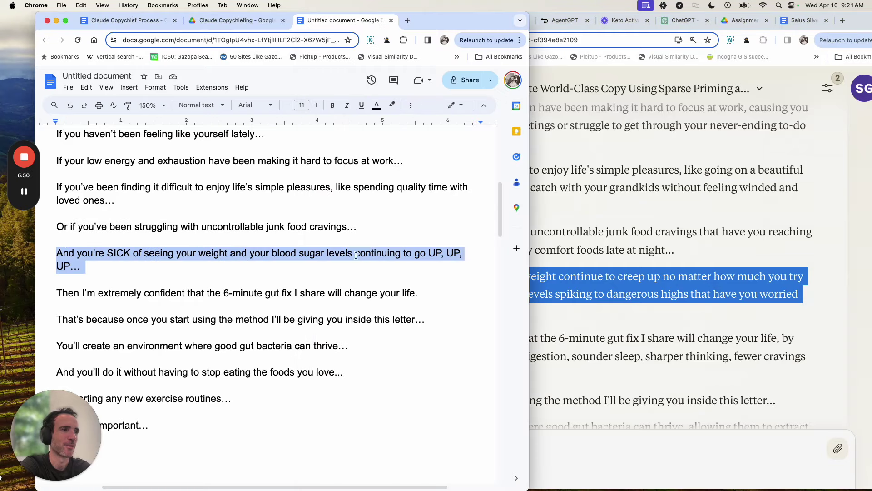
# Step: Compare the rewritten 6-minute gut fix paragraph with the original line
pyautogui.click(541, 272)
pyautogui.scroll(-3, 499, 250)
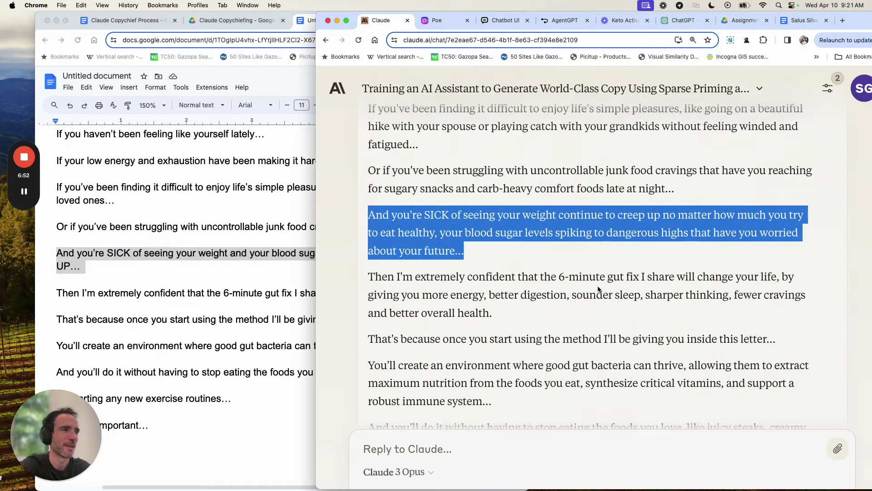
pyautogui.click(479, 252)
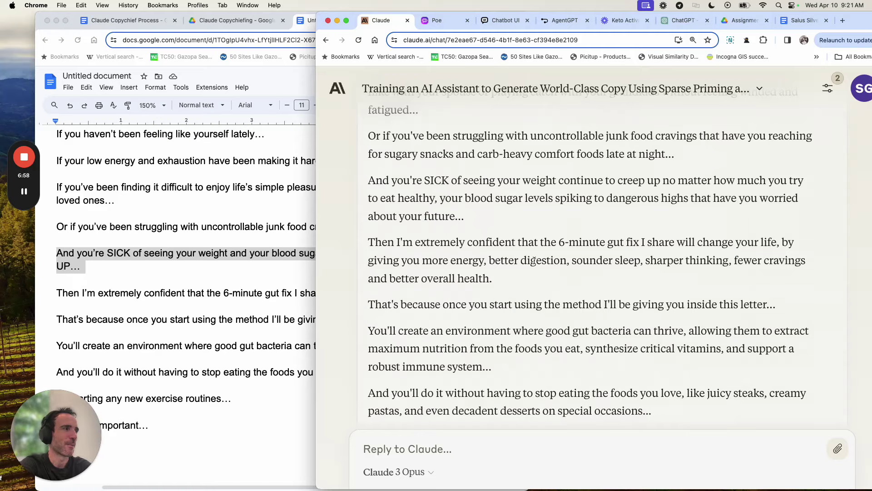
pyautogui.moveTo(532, 280); pyautogui.dragTo(375, 250)
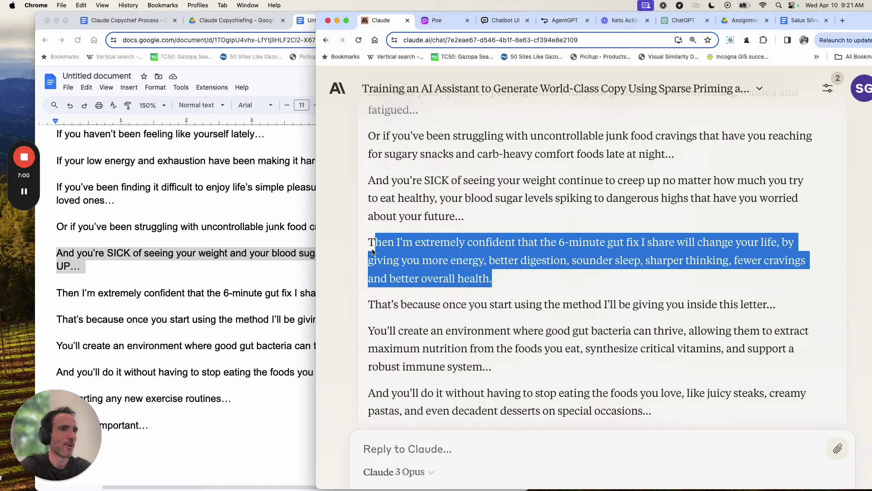
pyautogui.click(256, 292)
pyautogui.tripleClick(249, 292)
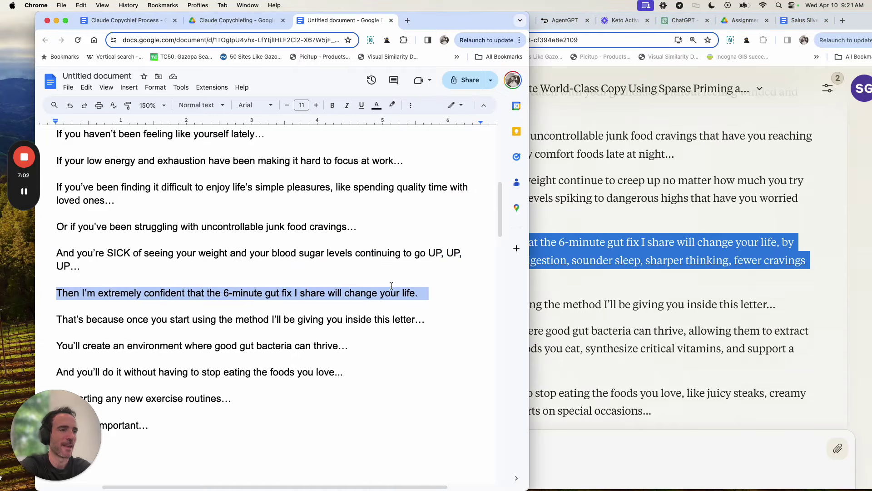
# Step: Compare the good gut bacteria paragraph in the rewrite with the original line
pyautogui.click(575, 266)
pyautogui.scroll(-3, 627, 264)
pyautogui.click(547, 256)
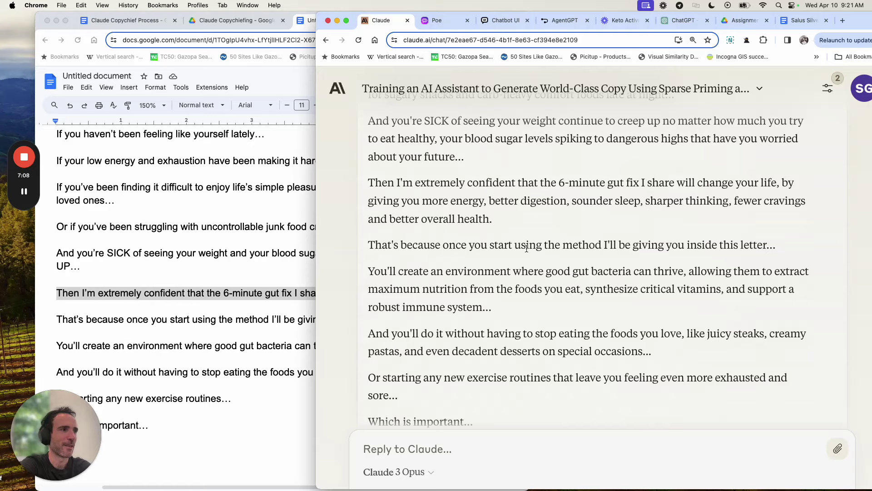
pyautogui.scroll(-1, 527, 248)
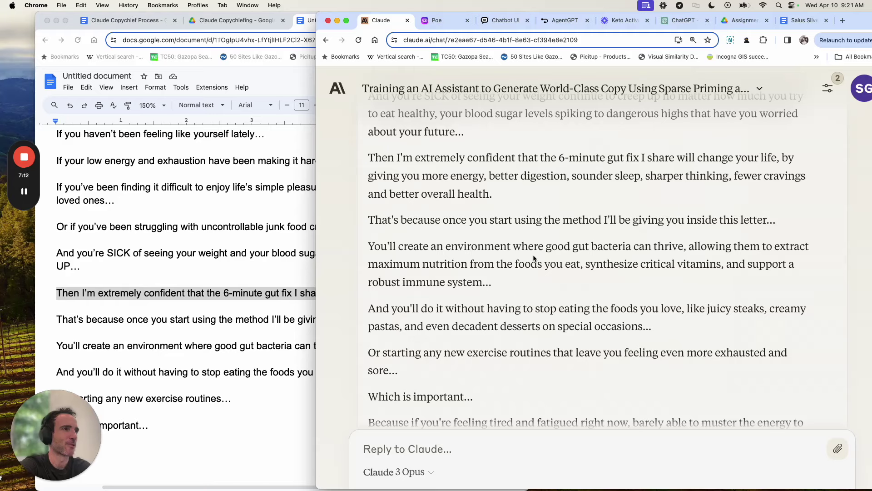
pyautogui.tripleClick(534, 258)
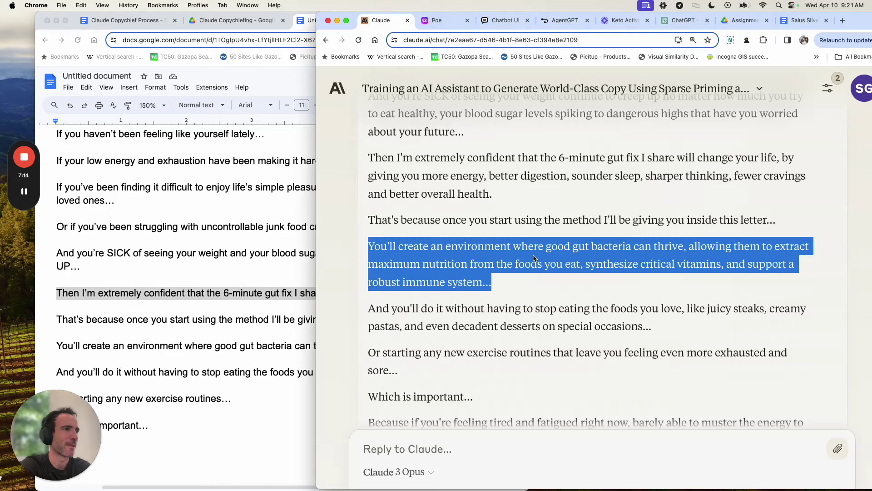
pyautogui.click(314, 302)
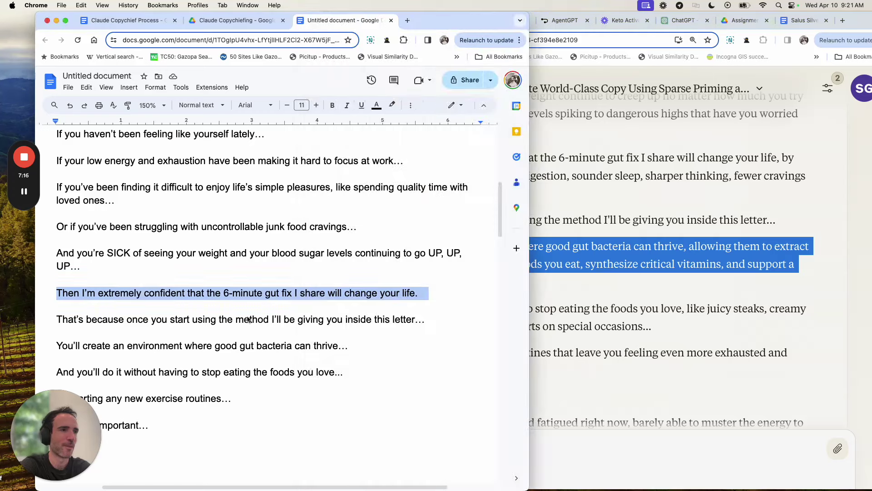
pyautogui.tripleClick(231, 353)
pyautogui.tripleClick(227, 346)
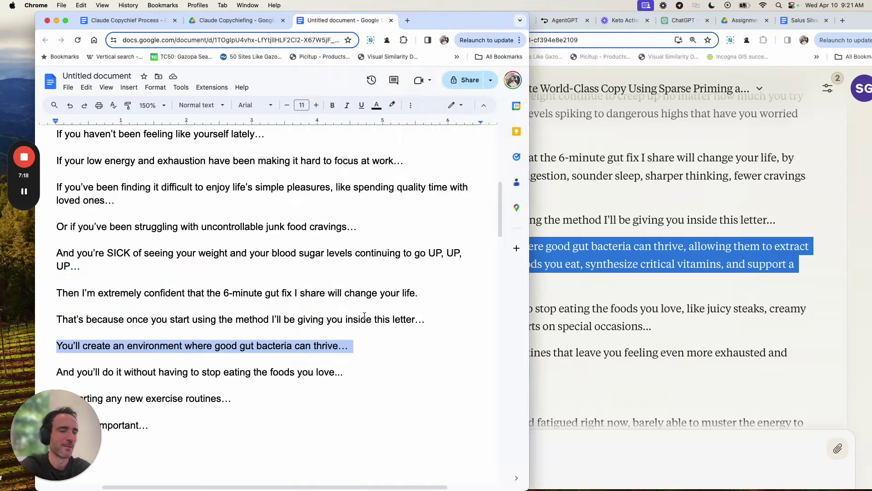
# Step: Scroll further through the rewrite, then mark the original exercise routines line
pyautogui.click(545, 310)
pyautogui.scroll(-3, 545, 310)
pyautogui.scroll(-1, 545, 310)
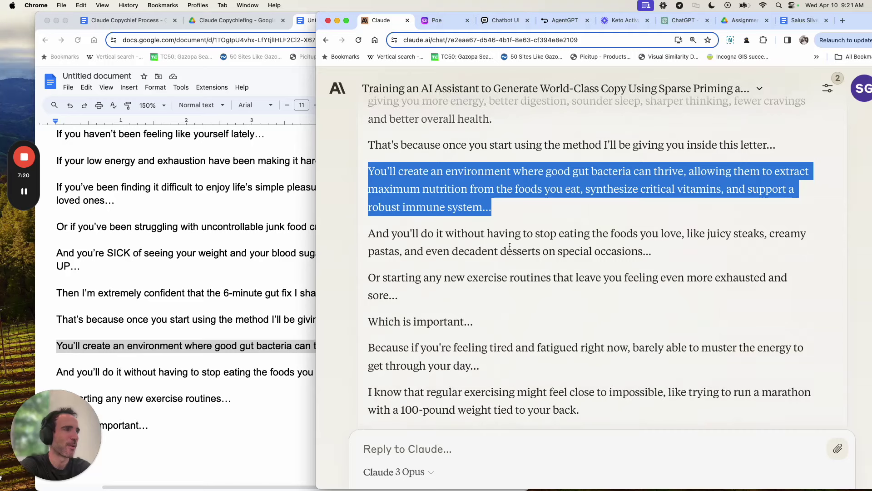
pyautogui.scroll(-1, 509, 245)
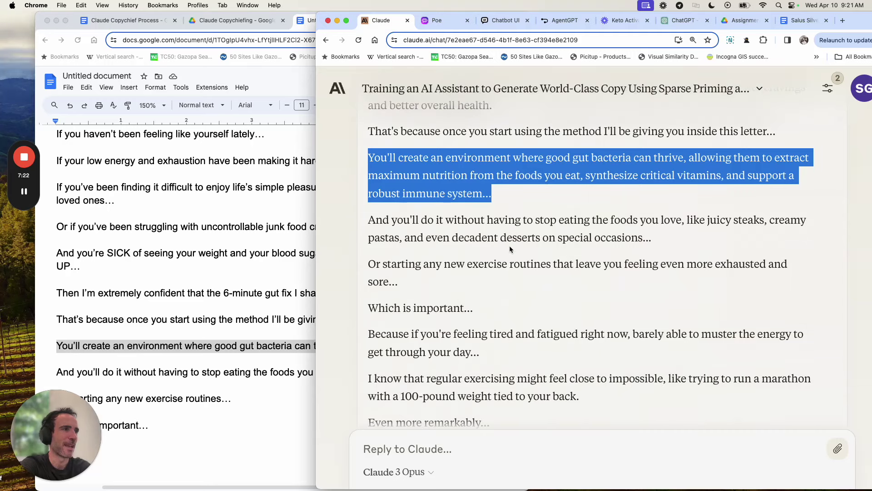
pyautogui.scroll(-1, 509, 248)
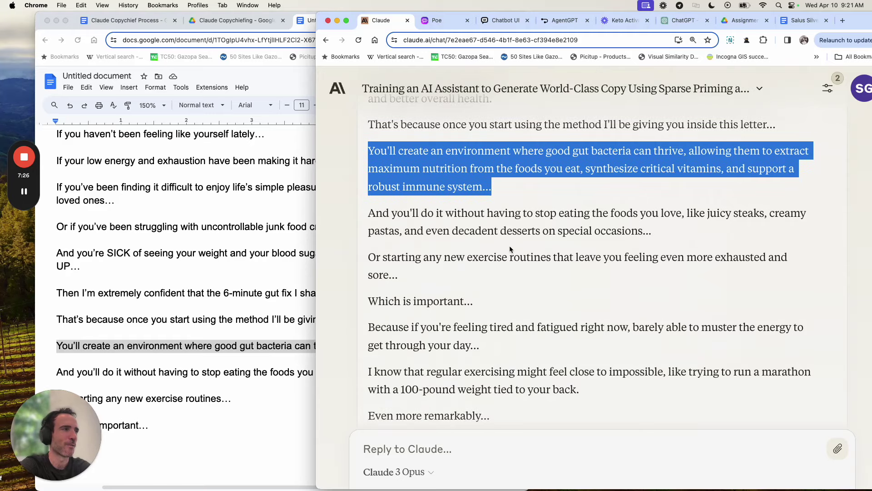
pyautogui.click(254, 326)
pyautogui.scroll(-4, 180, 226)
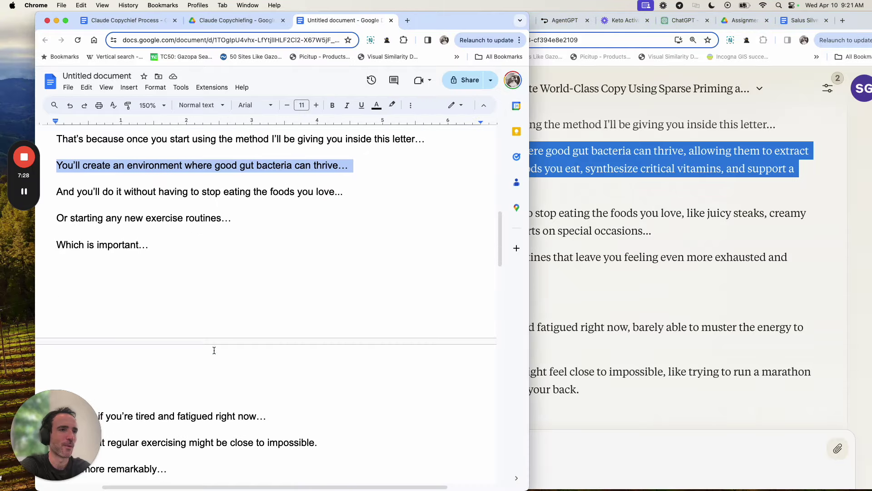
pyautogui.tripleClick(180, 225)
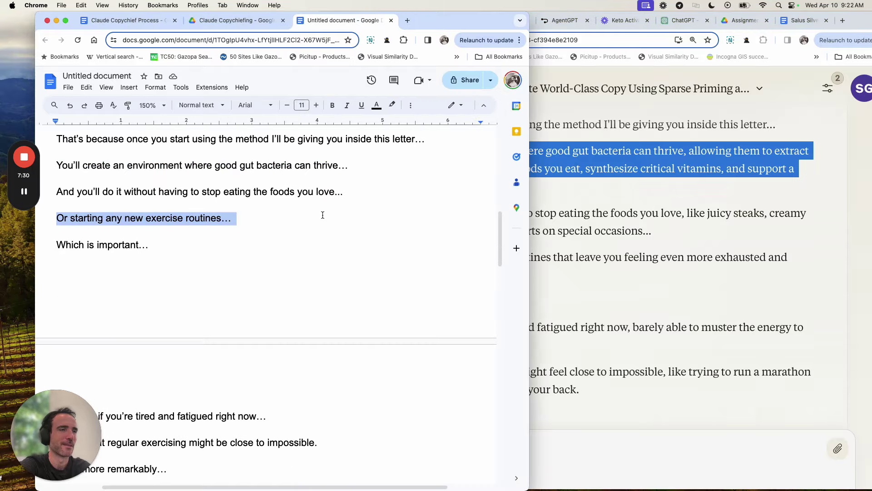
# Step: Mark the rewrite's added mustering-energy phrase and its regular exercising paragraph for comparison
pyautogui.click(596, 222)
pyautogui.scroll(-2, 596, 223)
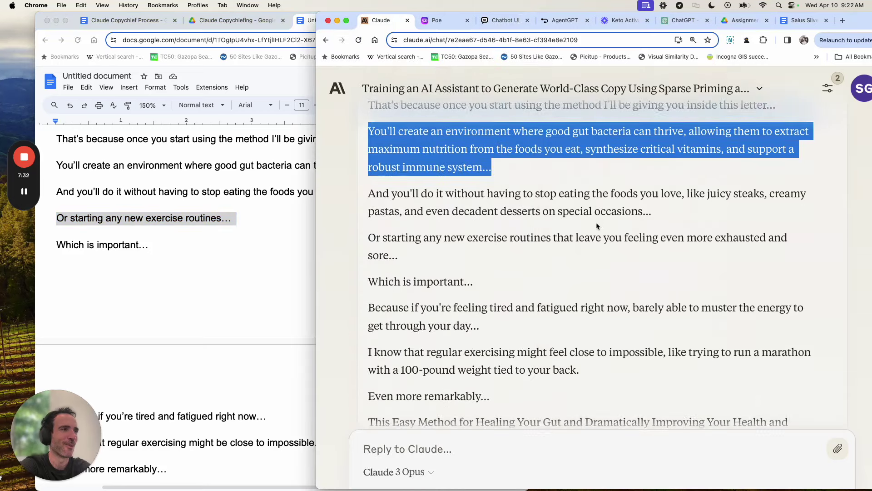
pyautogui.scroll(-4, 596, 222)
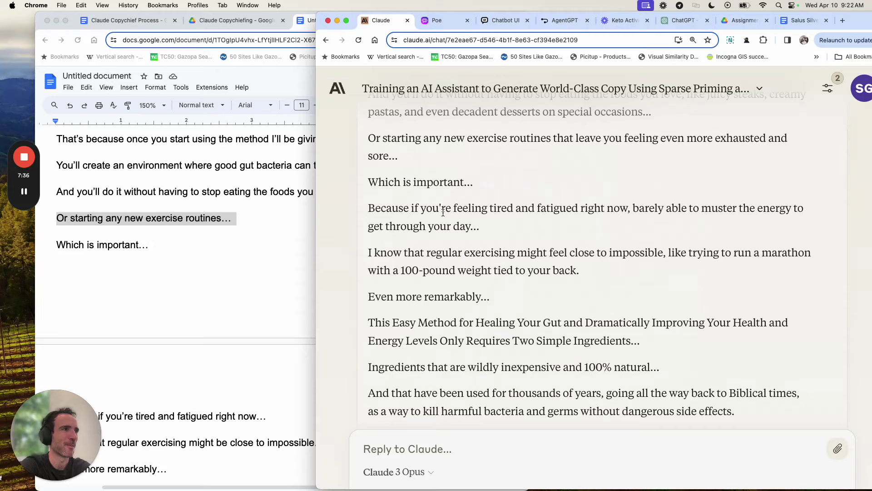
pyautogui.scroll(-1, 442, 212)
pyautogui.scroll(-5, 208, 275)
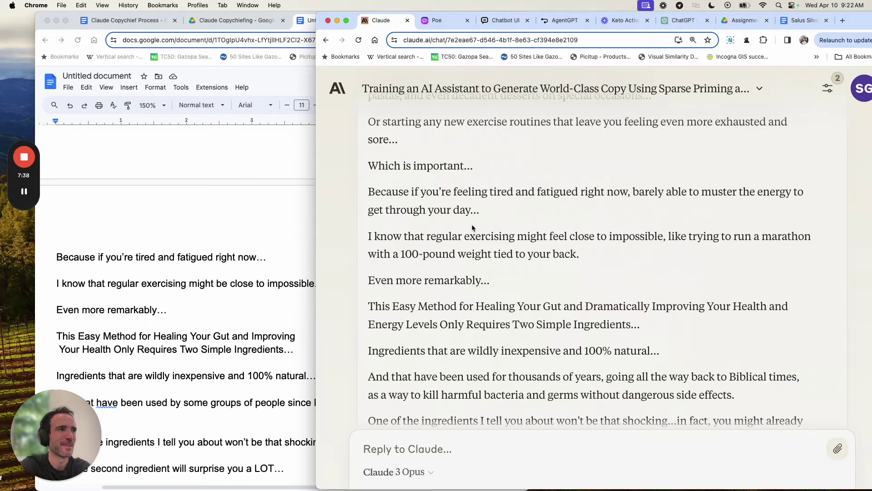
pyautogui.moveTo(488, 212); pyautogui.dragTo(634, 191)
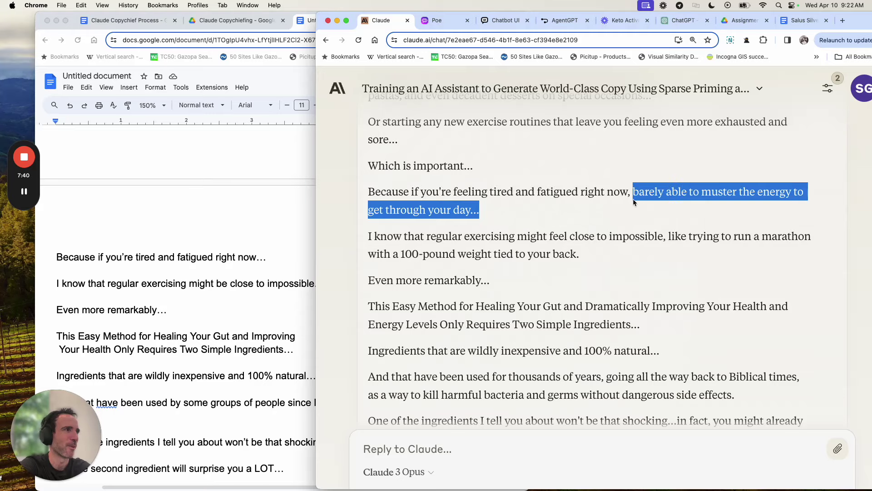
pyautogui.scroll(-2, 615, 218)
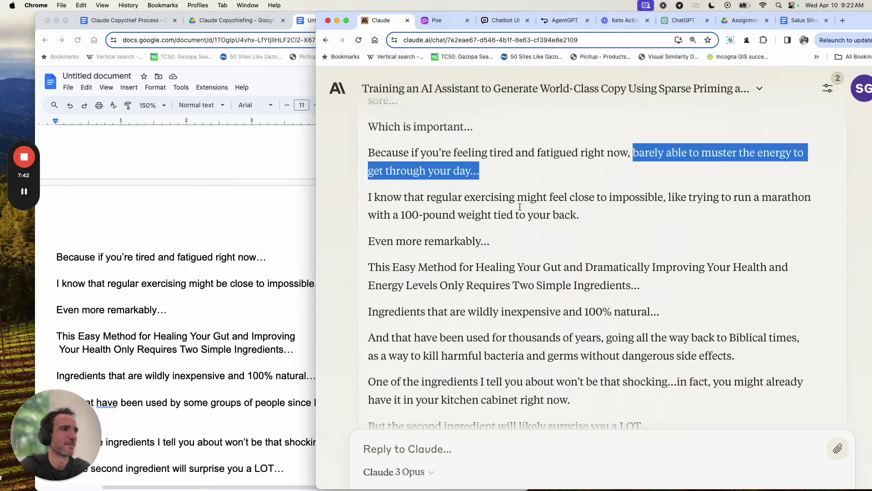
pyautogui.click(513, 199)
pyautogui.tripleClick(514, 201)
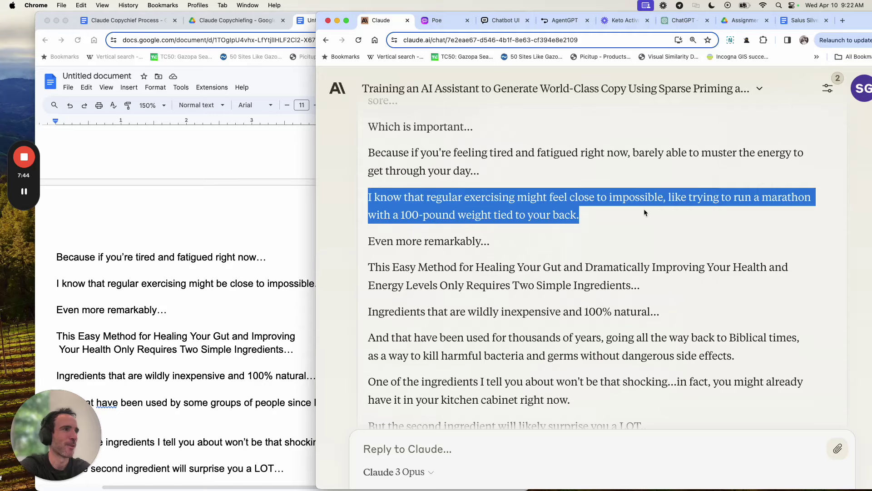
pyautogui.click(272, 312)
# Step: Compare the original exercising line with the rewritten "This Easy Method" paragraph
pyautogui.scroll(-1, 257, 305)
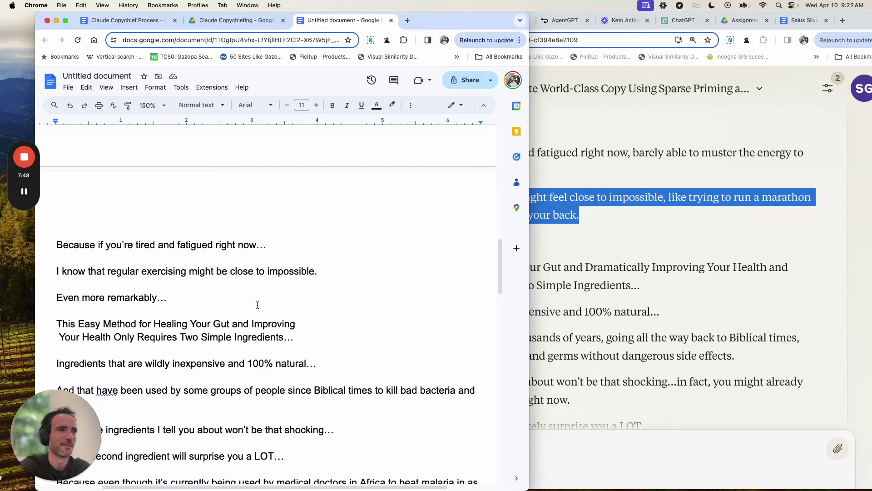
pyautogui.tripleClick(250, 272)
pyautogui.click(603, 293)
pyautogui.scroll(-1, 588, 276)
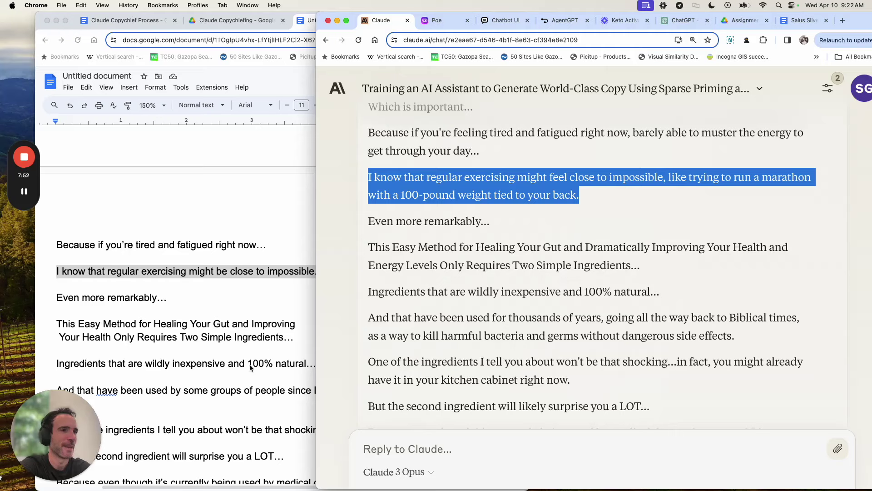
pyautogui.tripleClick(516, 266)
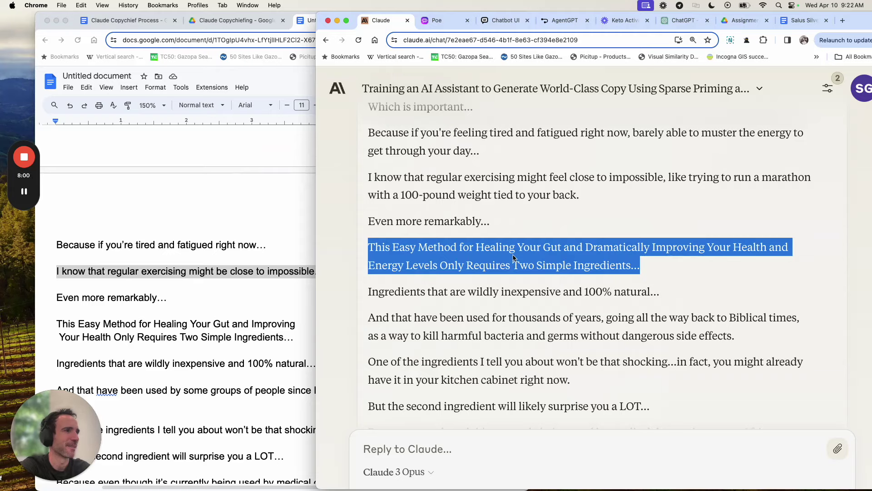
# Step: Review the rewritten Biblical times paragraph against the original draft
pyautogui.scroll(-2, 514, 258)
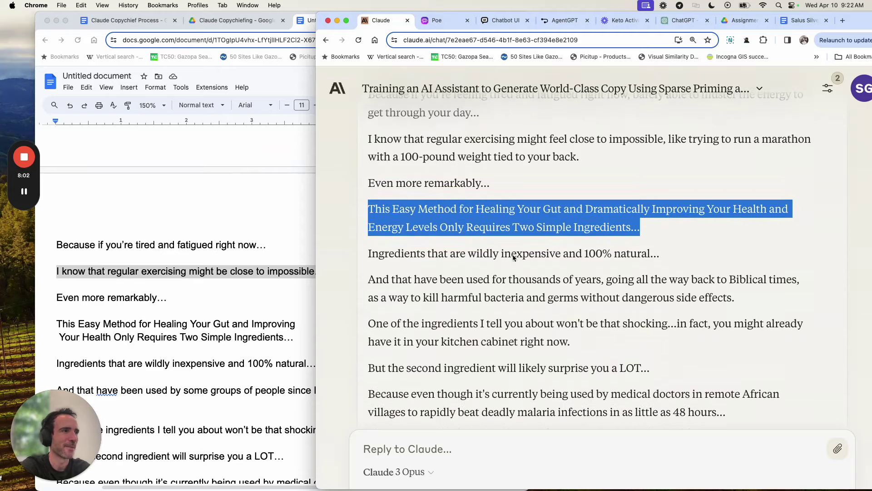
pyautogui.scroll(-2, 513, 258)
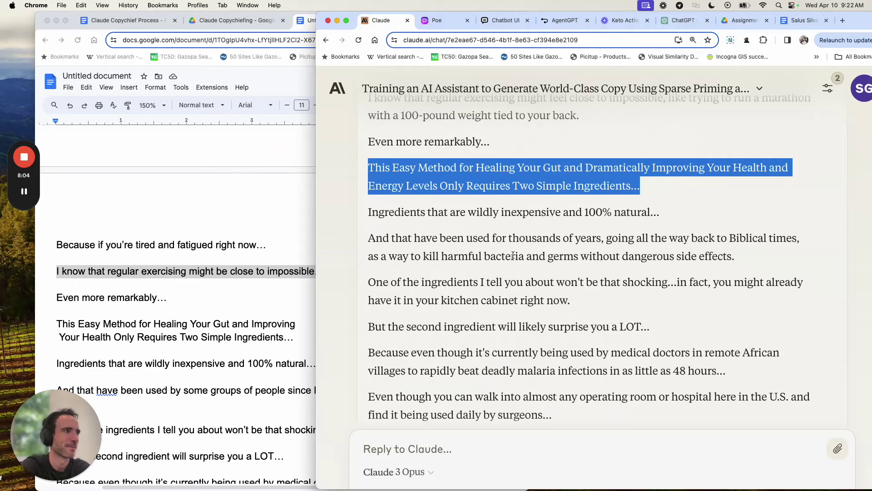
pyautogui.tripleClick(513, 255)
pyautogui.scroll(-3, 228, 365)
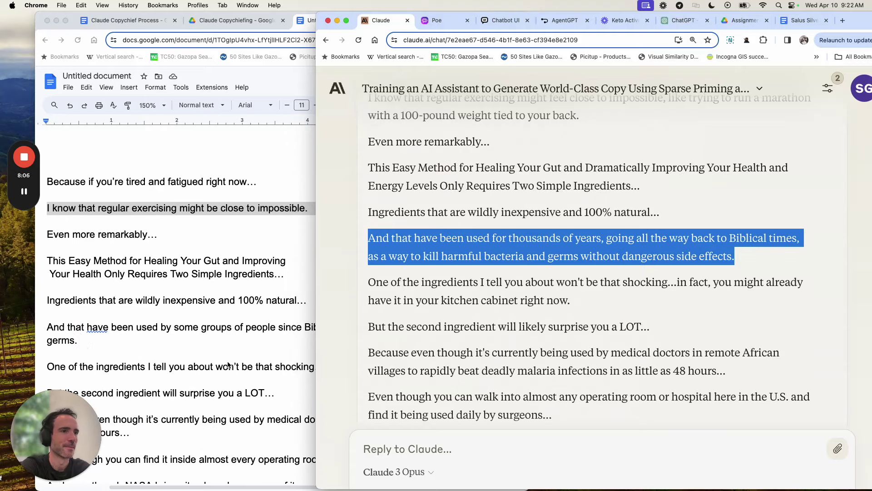
pyautogui.click(229, 364)
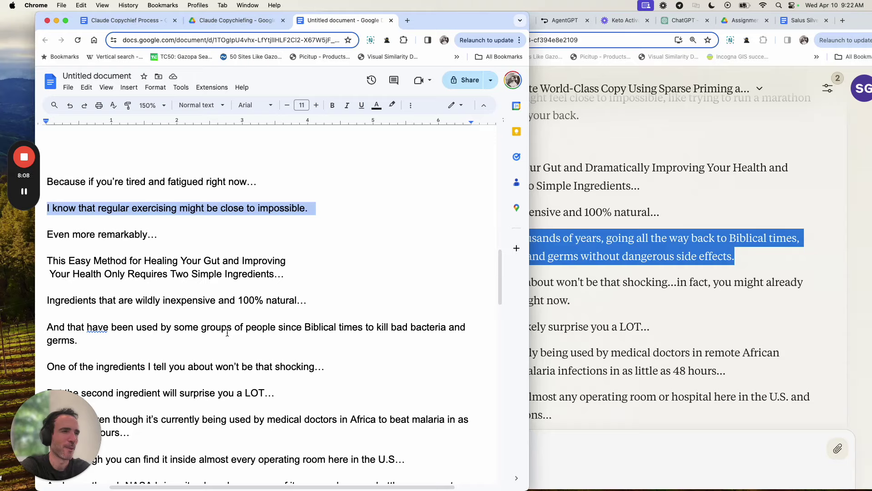
pyautogui.click(626, 238)
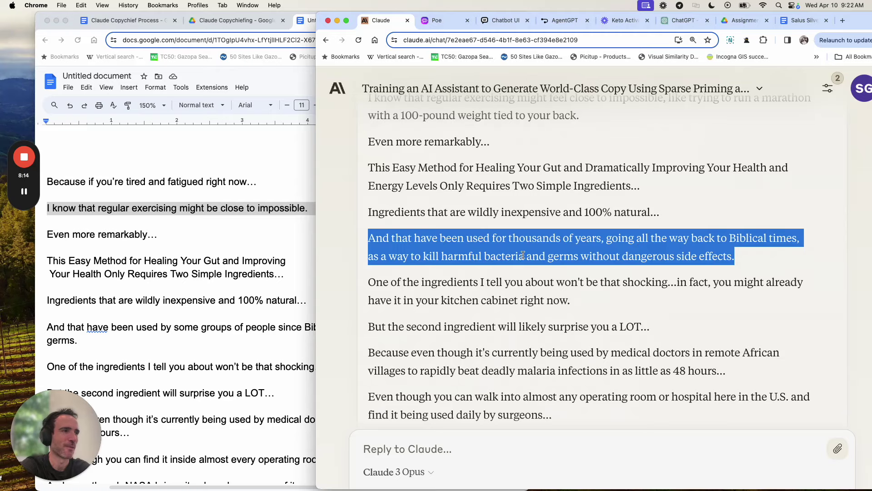
pyautogui.scroll(-3, 606, 262)
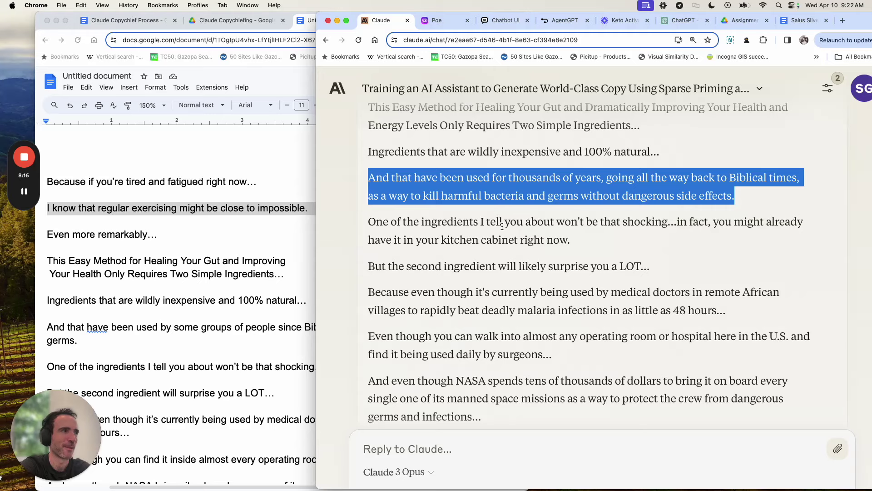
pyautogui.scroll(-1, 502, 226)
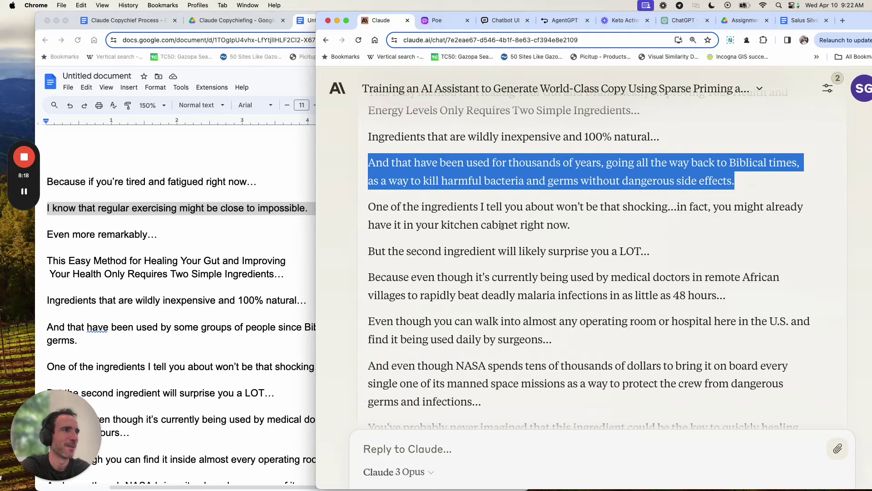
# Step: Compare the "One of the ingredients" lines in the original and the rewrite
pyautogui.click(263, 306)
pyautogui.scroll(-3, 245, 309)
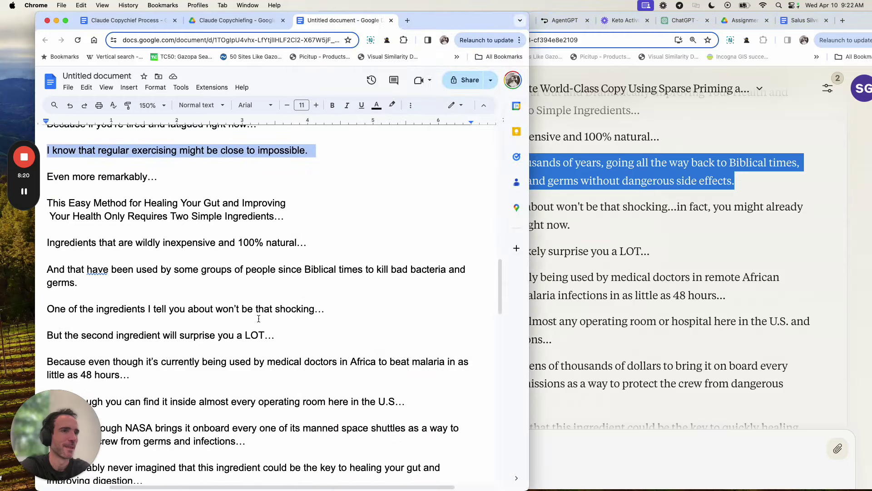
pyautogui.click(229, 309)
pyautogui.tripleClick(230, 310)
pyautogui.click(590, 229)
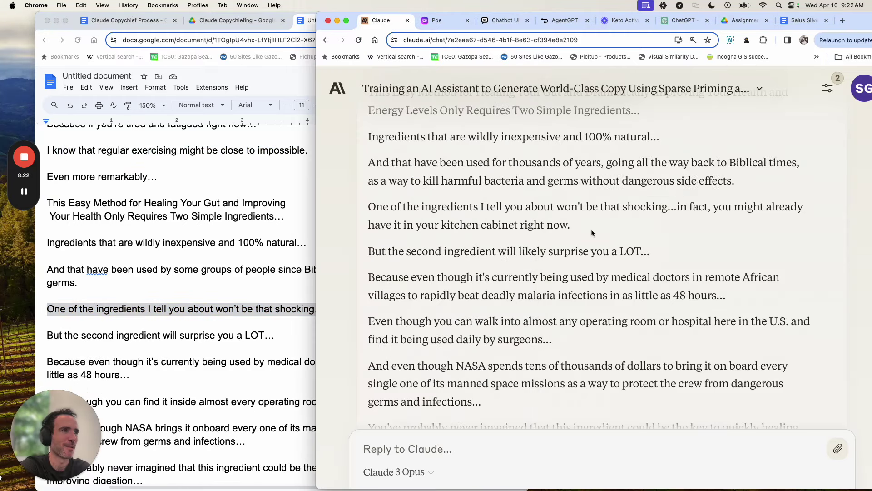
pyautogui.moveTo(591, 229); pyautogui.dragTo(370, 207)
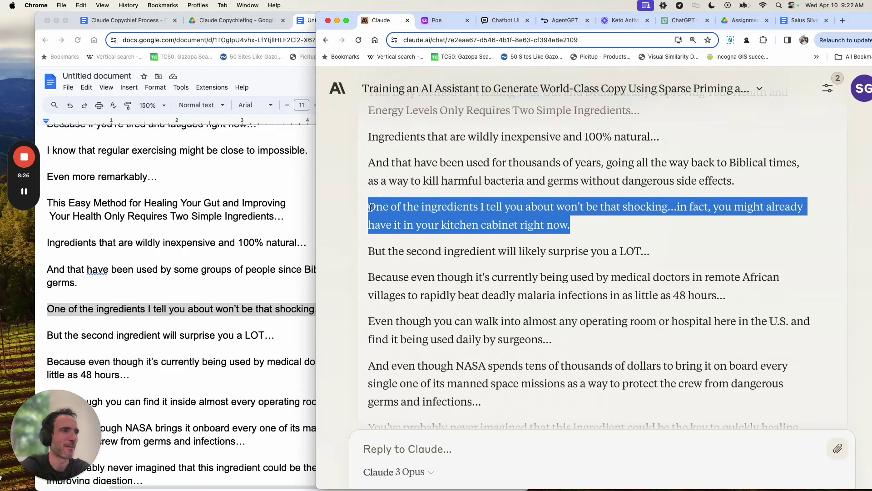
# Step: Scroll to the end of Claude's response, where the lead closes on startling research
pyautogui.scroll(-3, 430, 274)
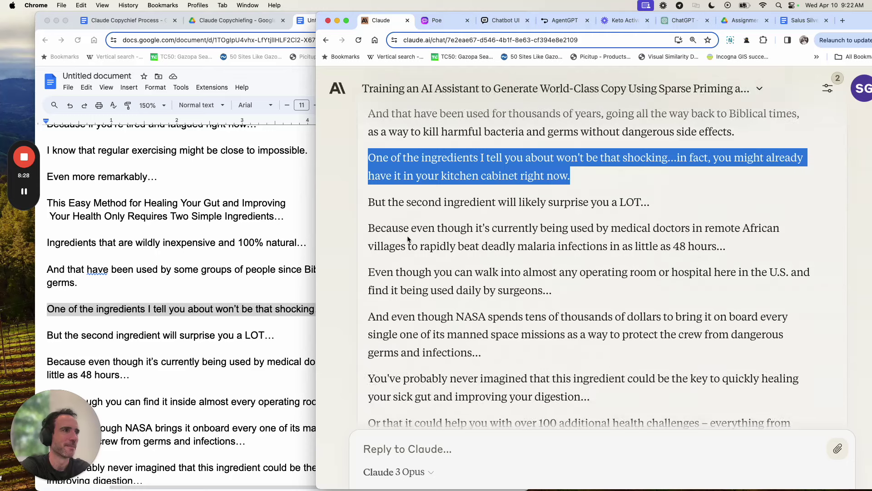
pyautogui.scroll(-1, 408, 239)
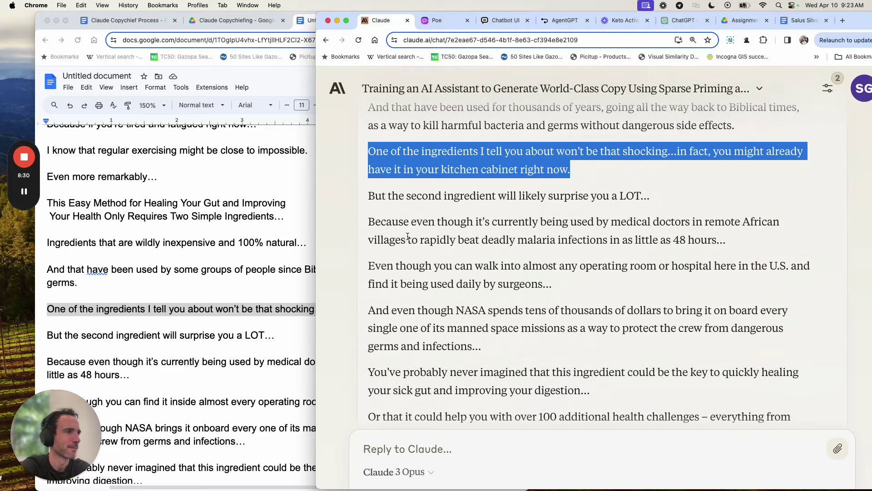
pyautogui.scroll(-5, 446, 310)
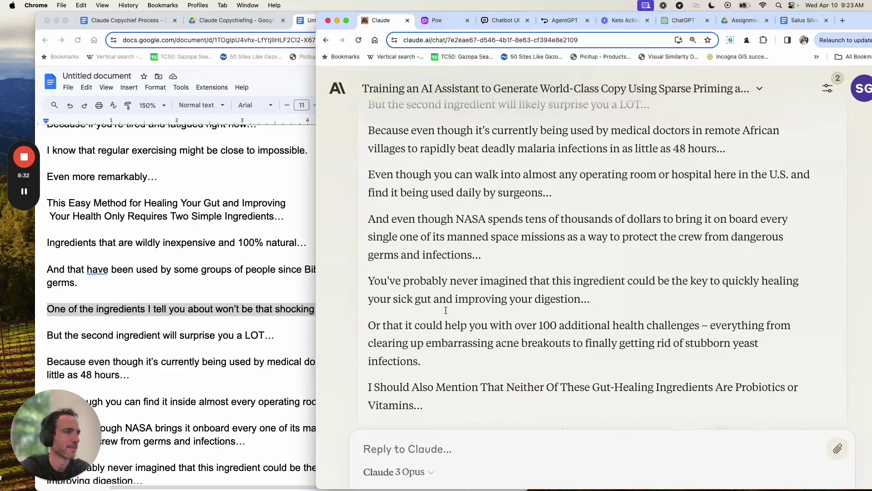
pyautogui.scroll(-7, 446, 310)
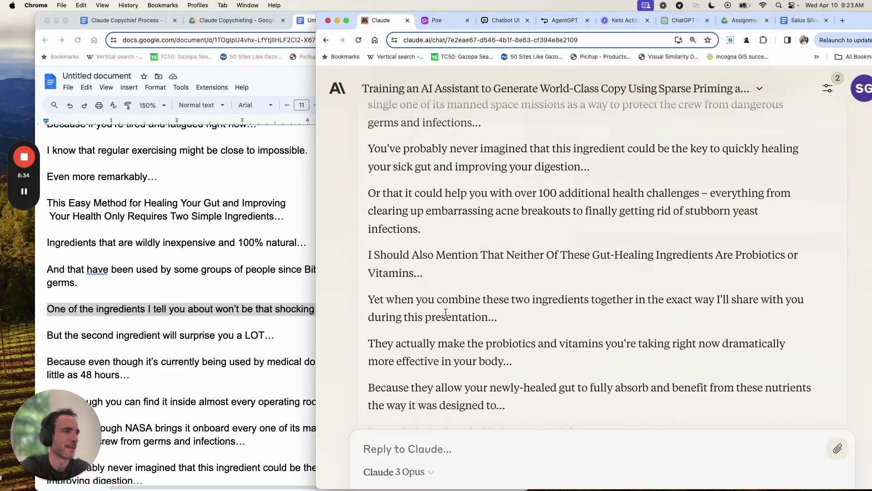
pyautogui.scroll(-15, 446, 312)
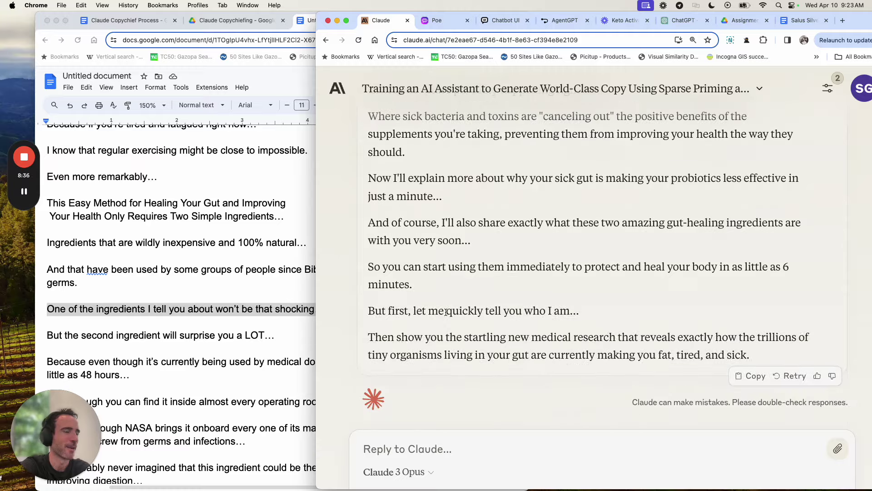
pyautogui.scroll(20, 446, 312)
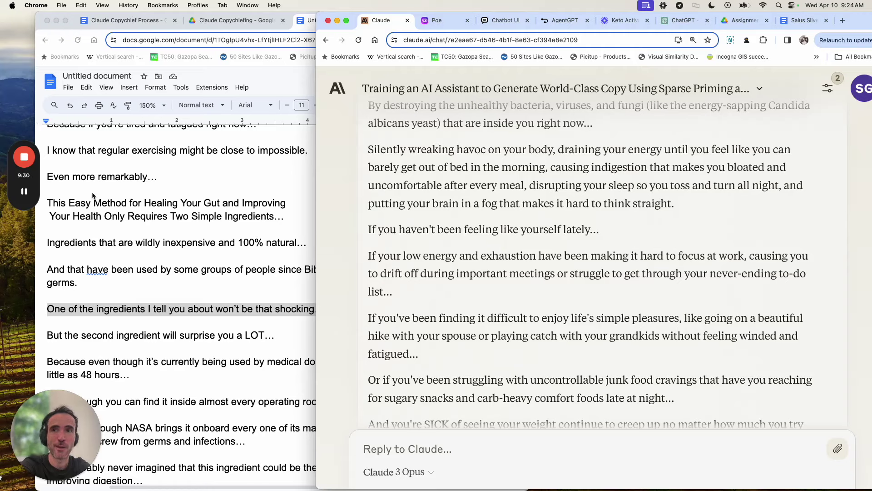
# Step: Reread Prompt #2 in the Claude Copychief Process document
pyautogui.click(150, 205)
pyautogui.scroll(10, 150, 205)
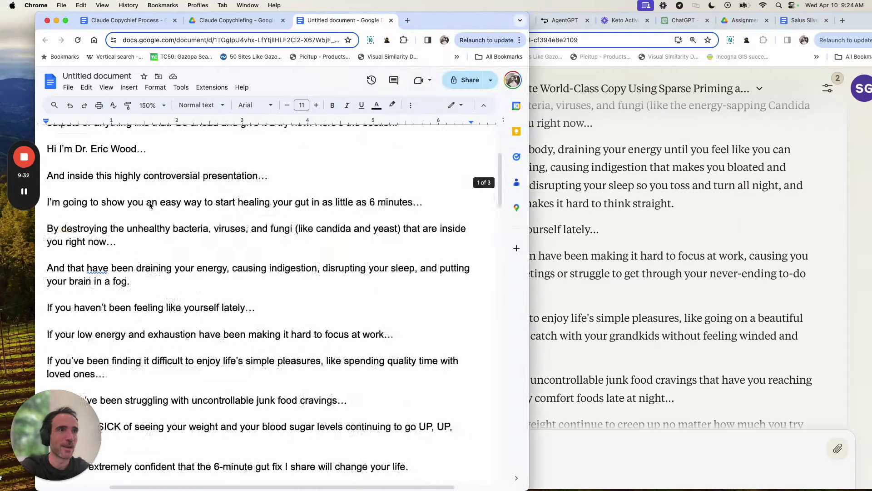
pyautogui.click(143, 20)
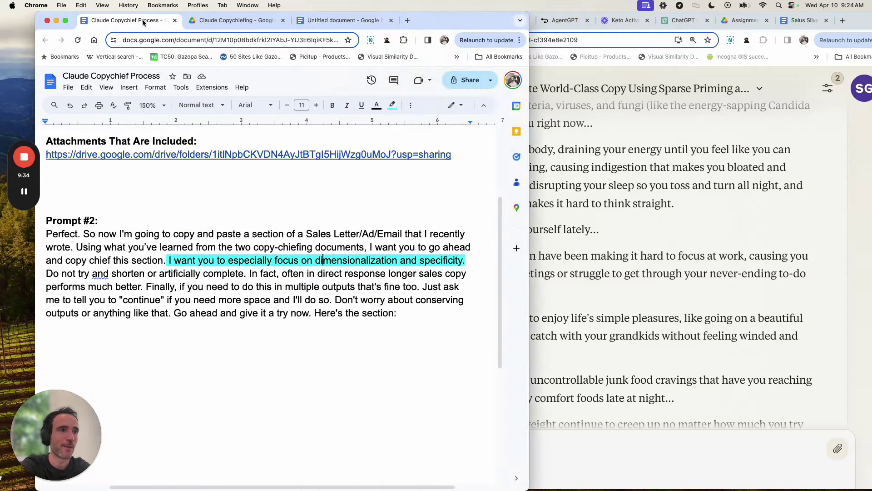
# Step: Scroll the Untitled document to the letter's opening paragraphs and set Claude's rewrite beside it
pyautogui.click(321, 20)
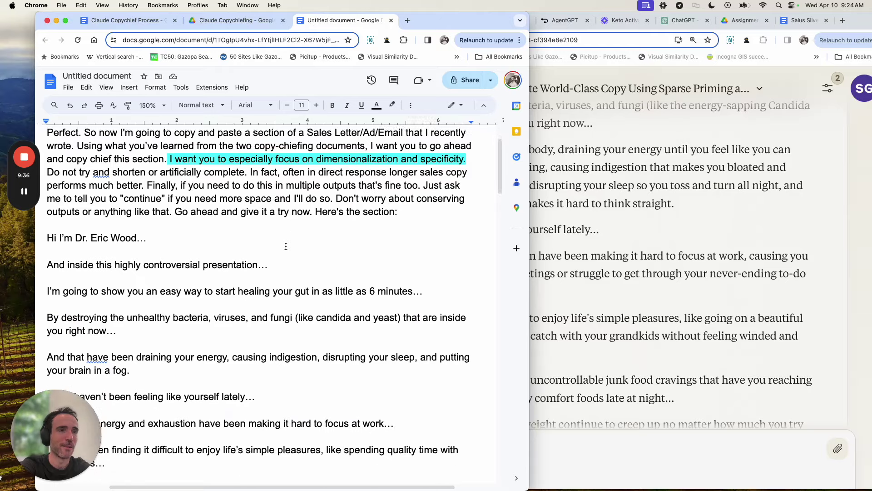
pyautogui.scroll(-15, 286, 246)
pyautogui.scroll(20, 285, 246)
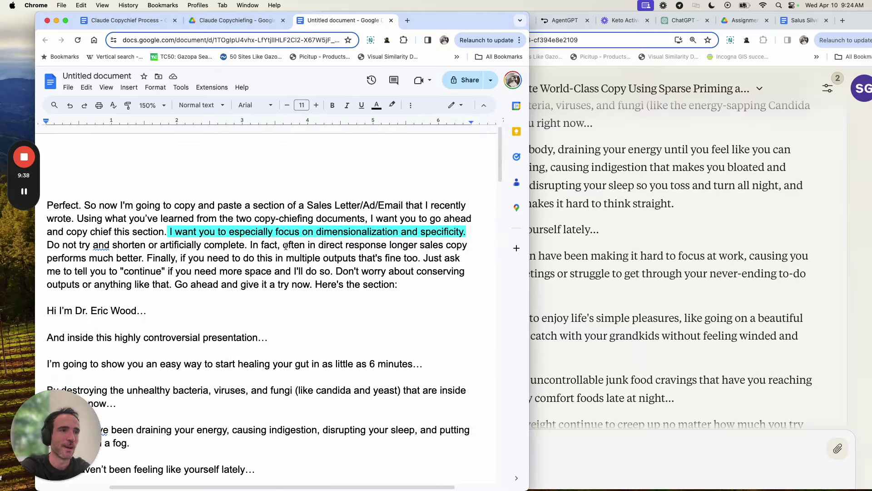
pyautogui.scroll(-5, 193, 202)
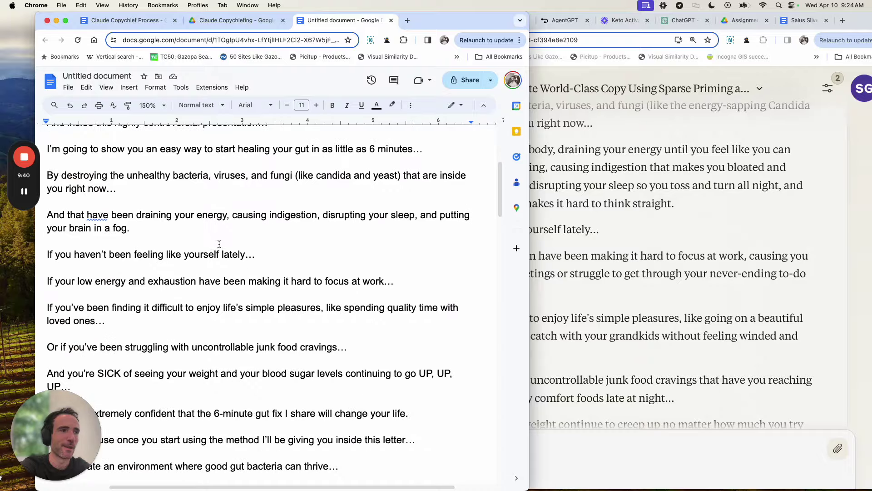
pyautogui.click(627, 273)
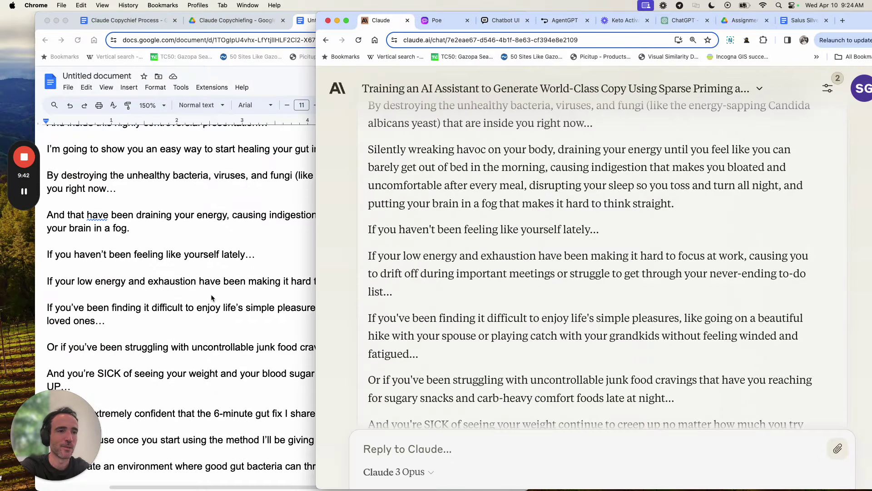